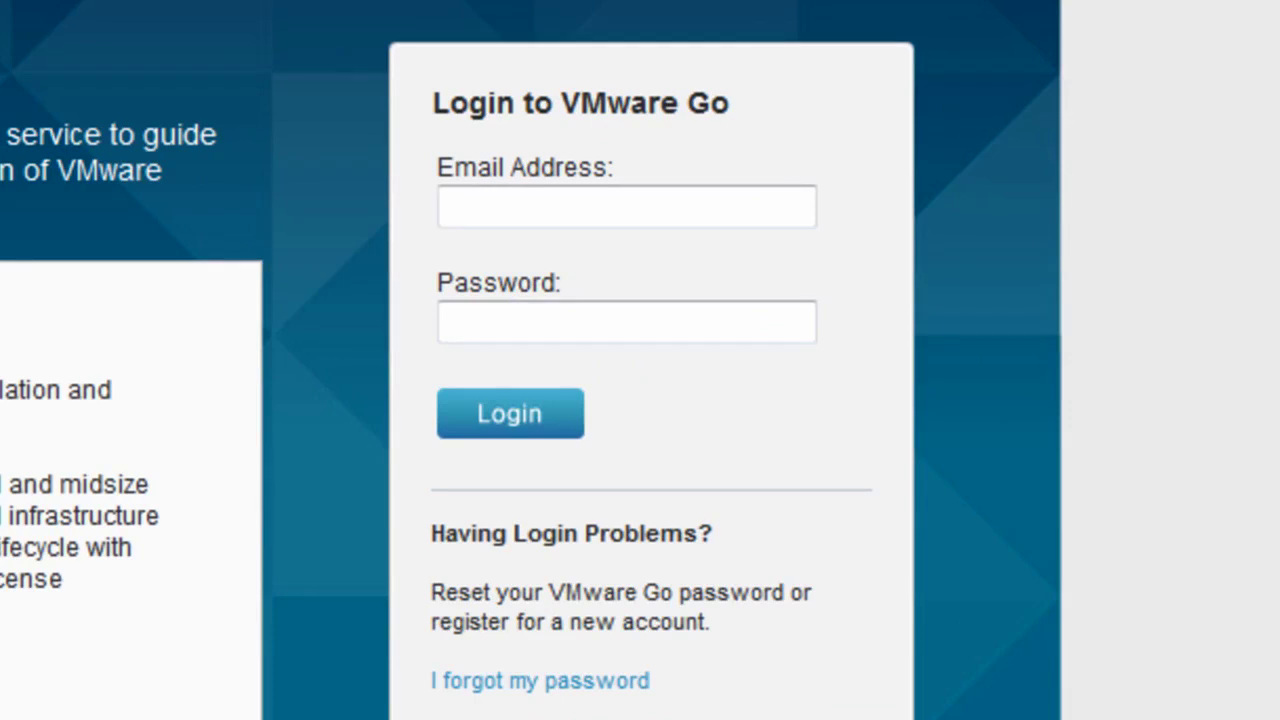
Step: Log in to VMware Go with the account e-mail address and password
{"action": "left_click", "coordinate": [569, 208]}
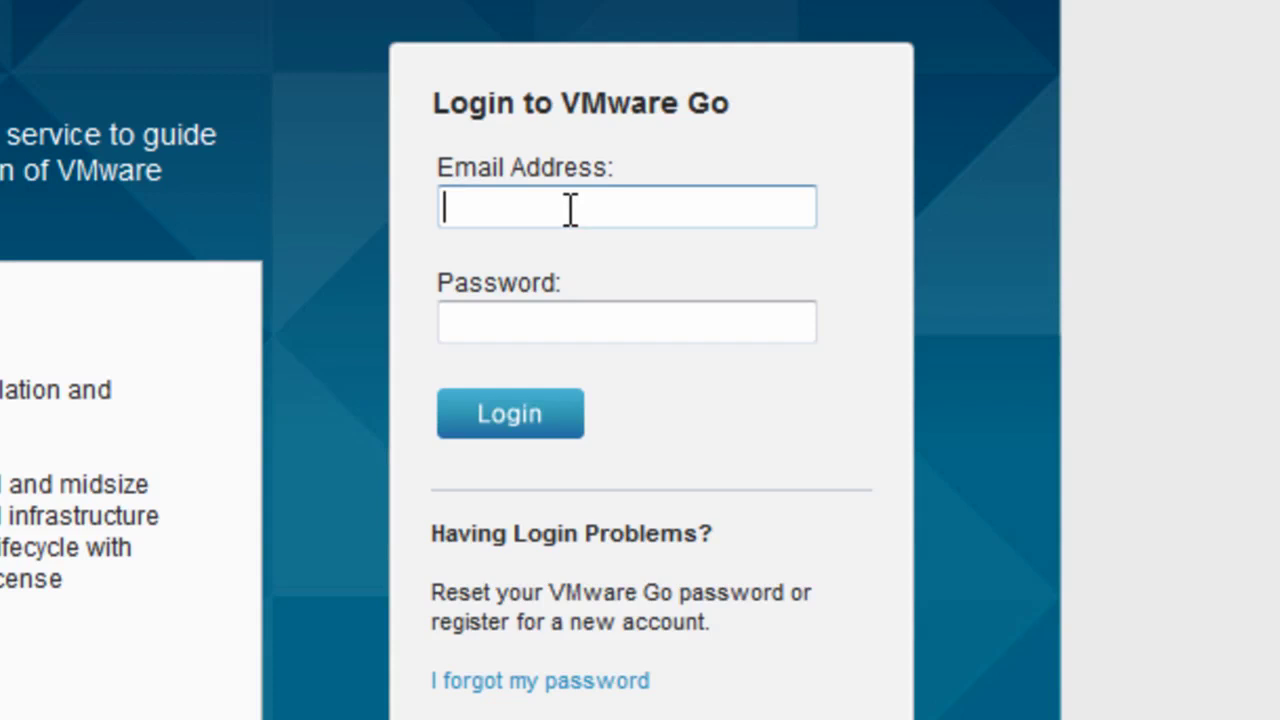
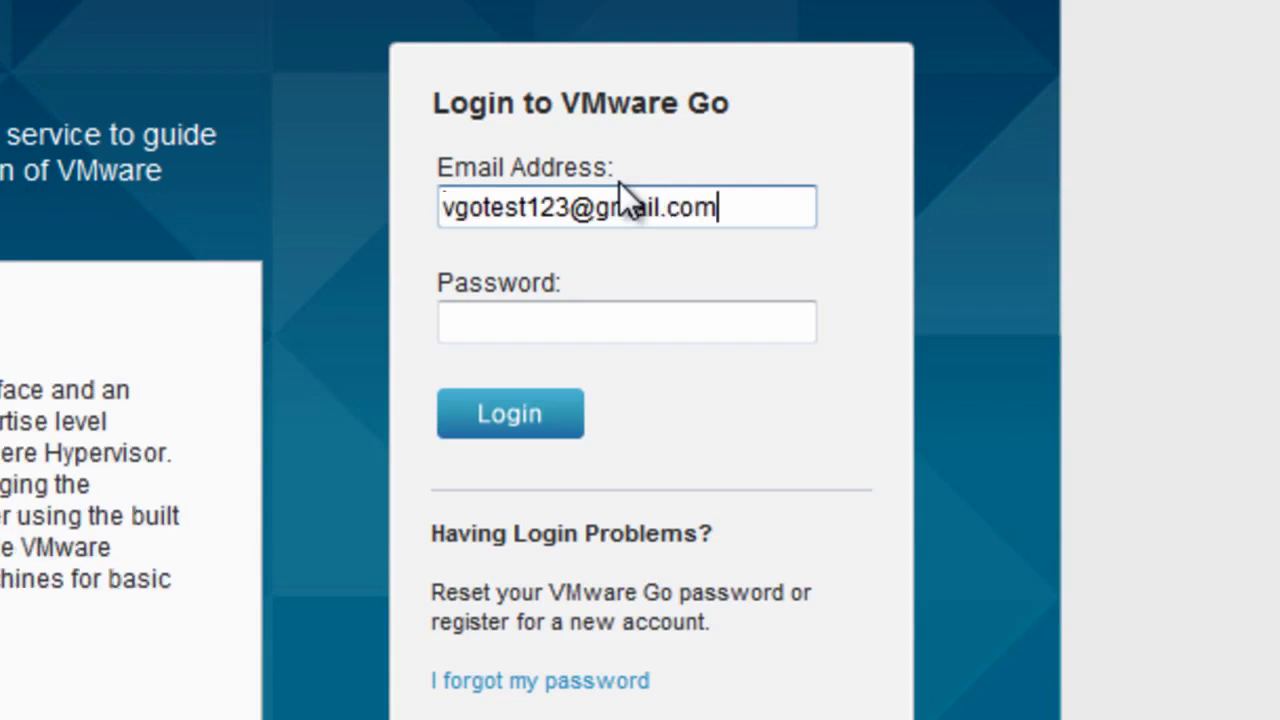
{"action": "key", "text": "Tab"}
{"action": "type", "text": "************"}
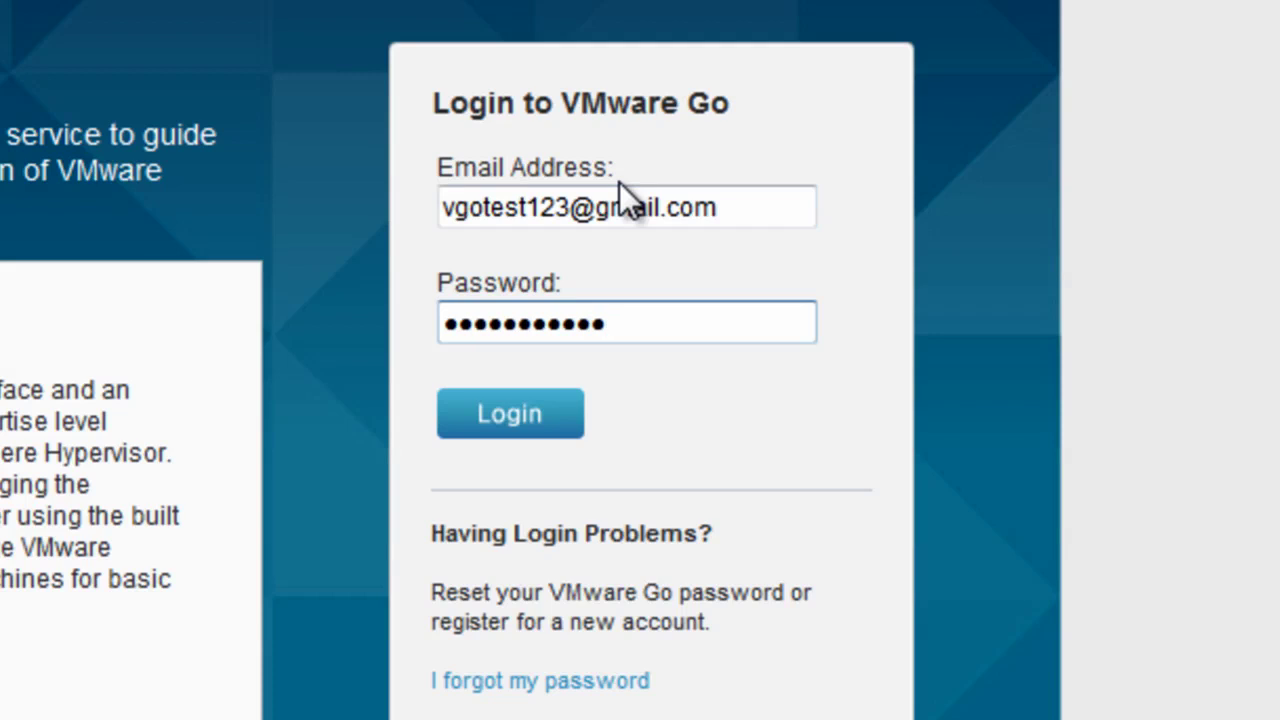
{"action": "left_click", "coordinate": [535, 416]}
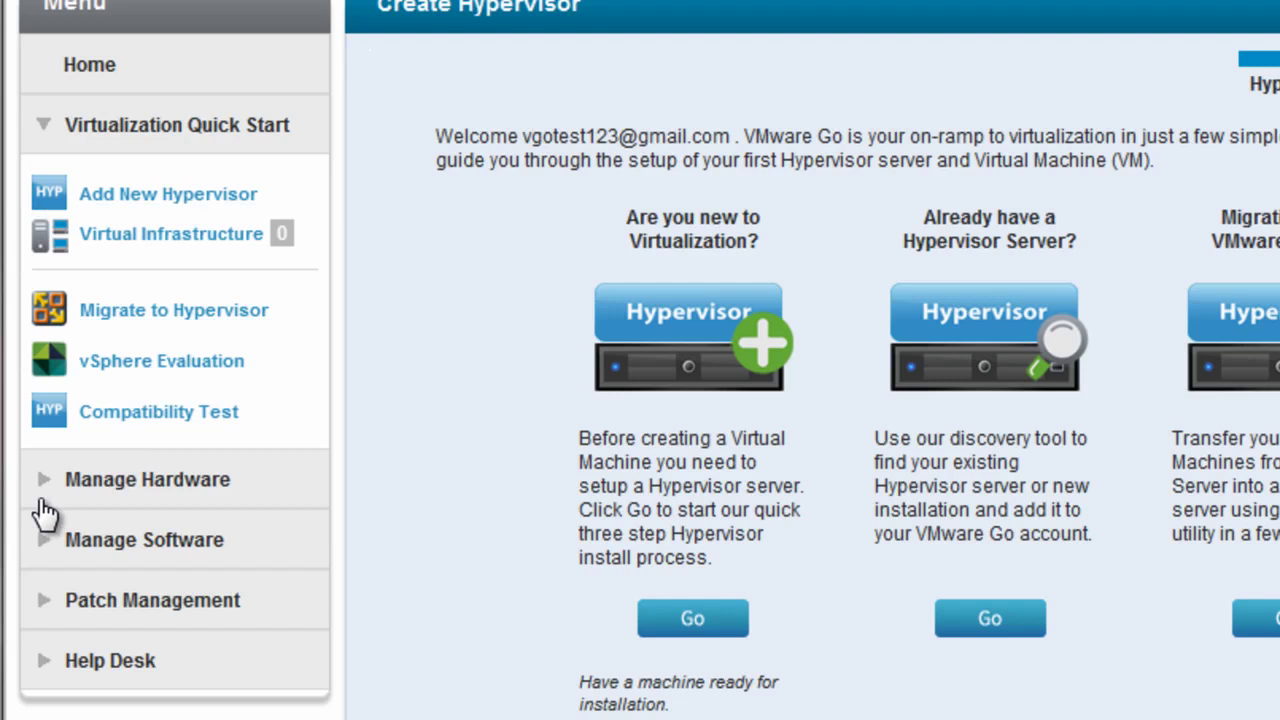
Step: Collapse Virtualization Quick Start, then expand and re-collapse Manage Hardware and Manage Software
{"action": "left_click", "coordinate": [43, 142]}
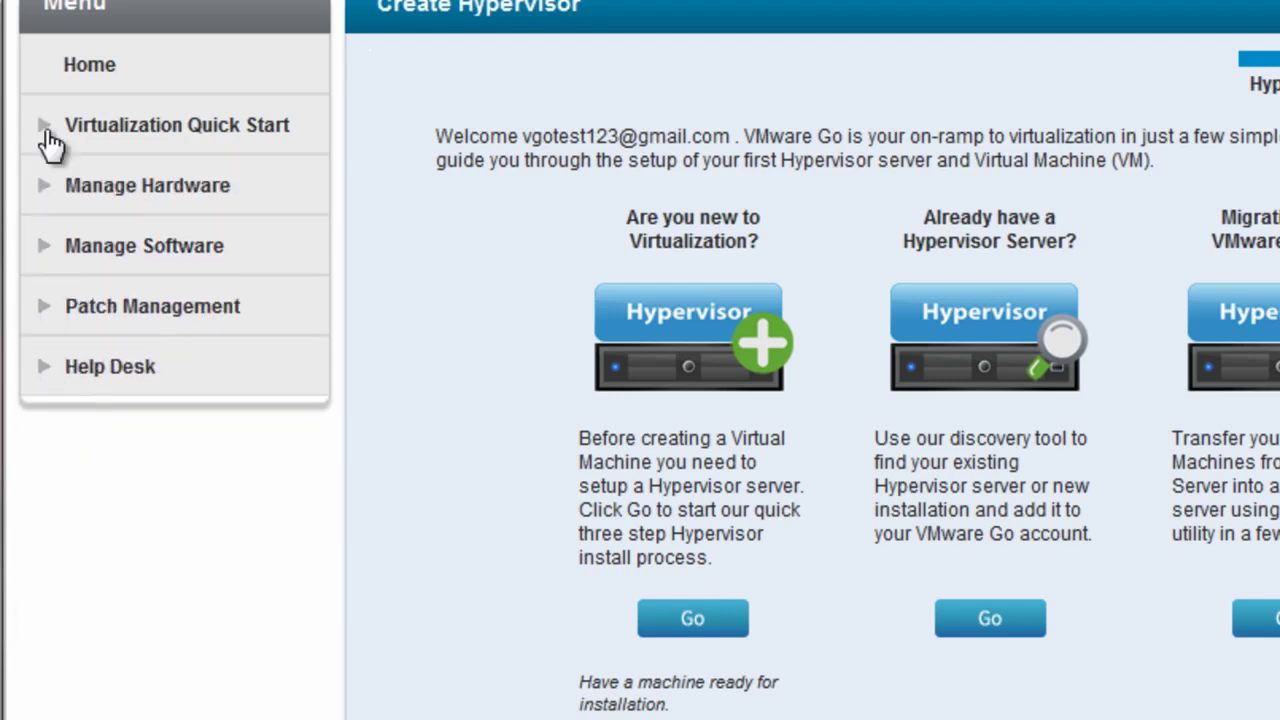
{"action": "left_click", "coordinate": [46, 192]}
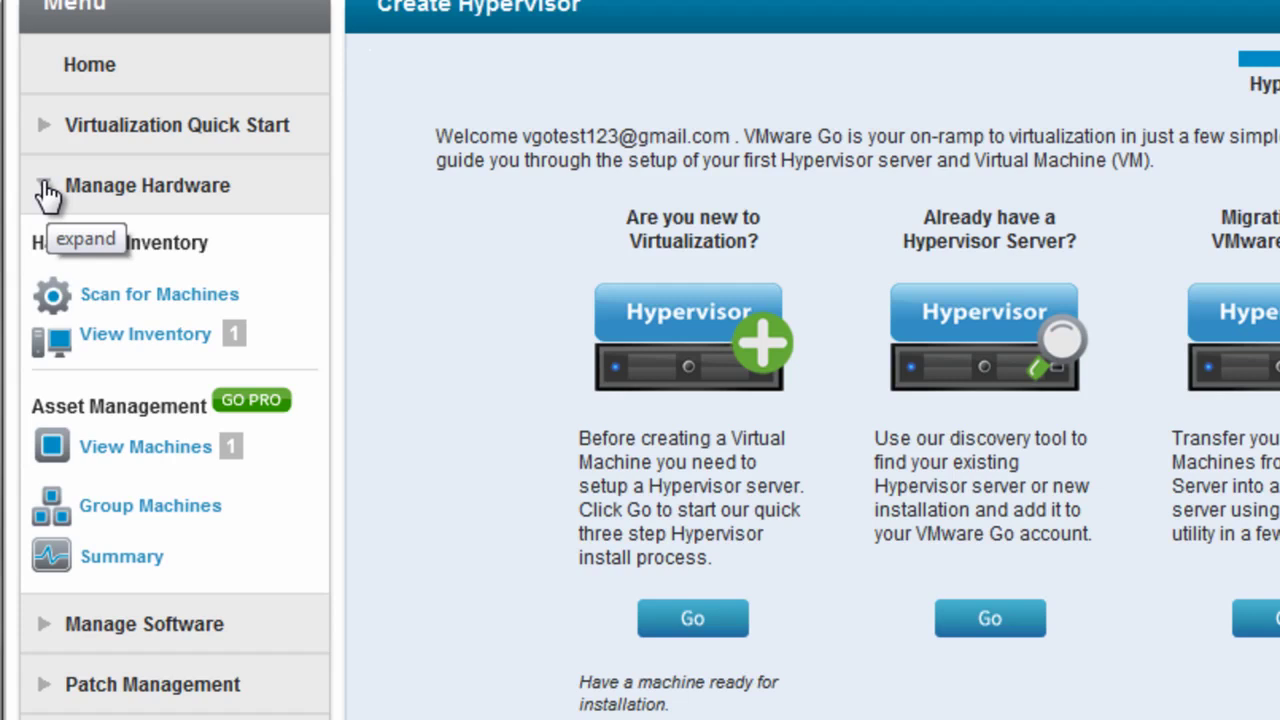
{"action": "left_click", "coordinate": [46, 192]}
{"action": "left_click", "coordinate": [46, 255]}
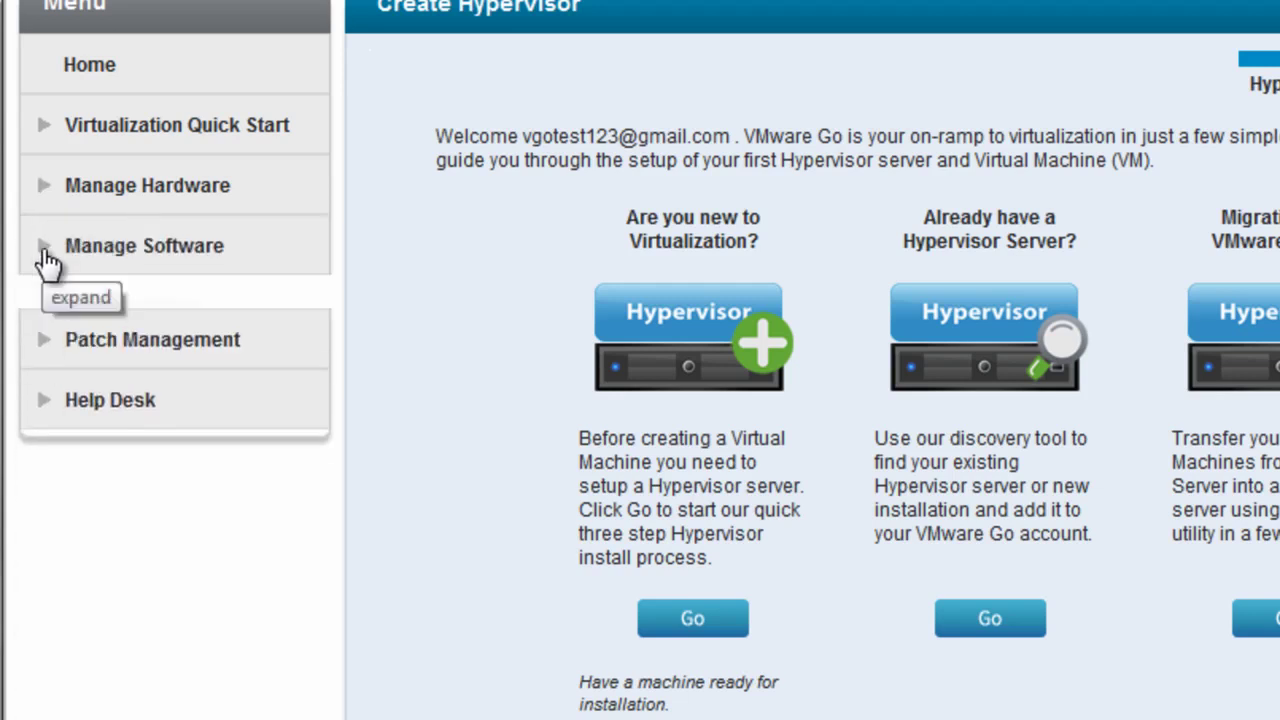
{"action": "left_click", "coordinate": [47, 255]}
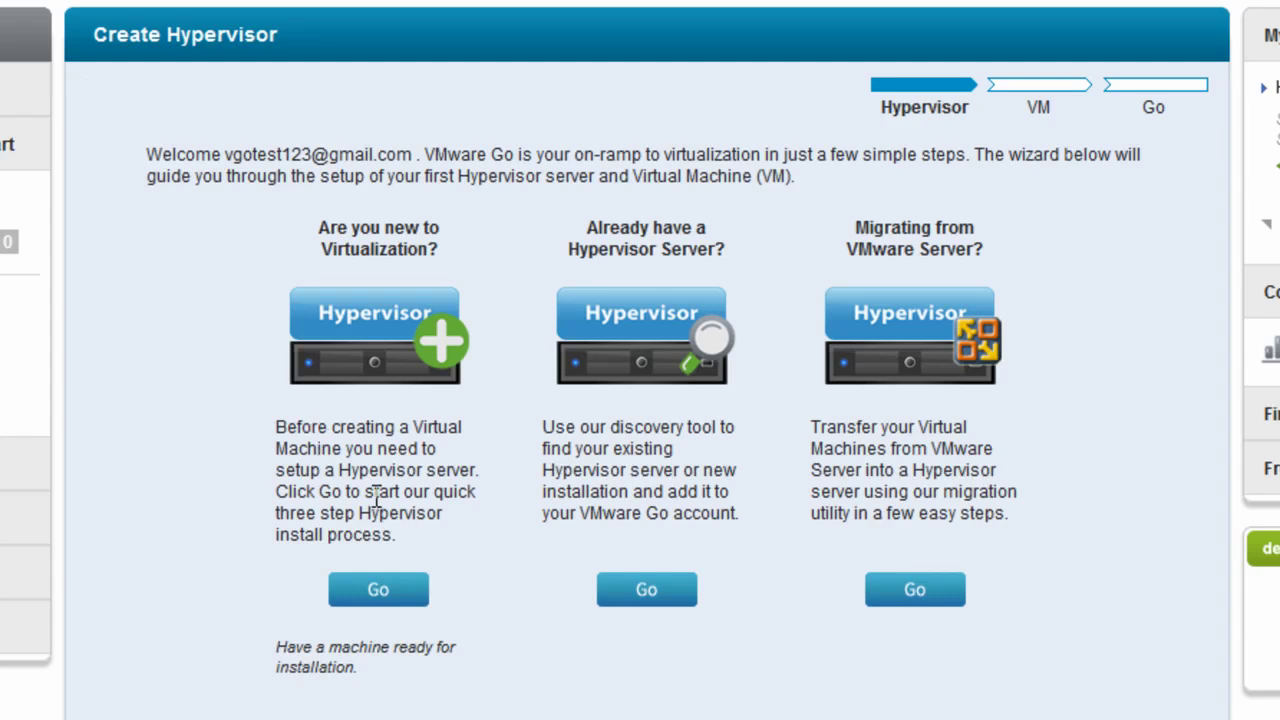
Step: Start a new hypervisor install for 192.168.68.247 named 'Hyp 1' using current credentials
{"action": "left_click", "coordinate": [378, 589]}
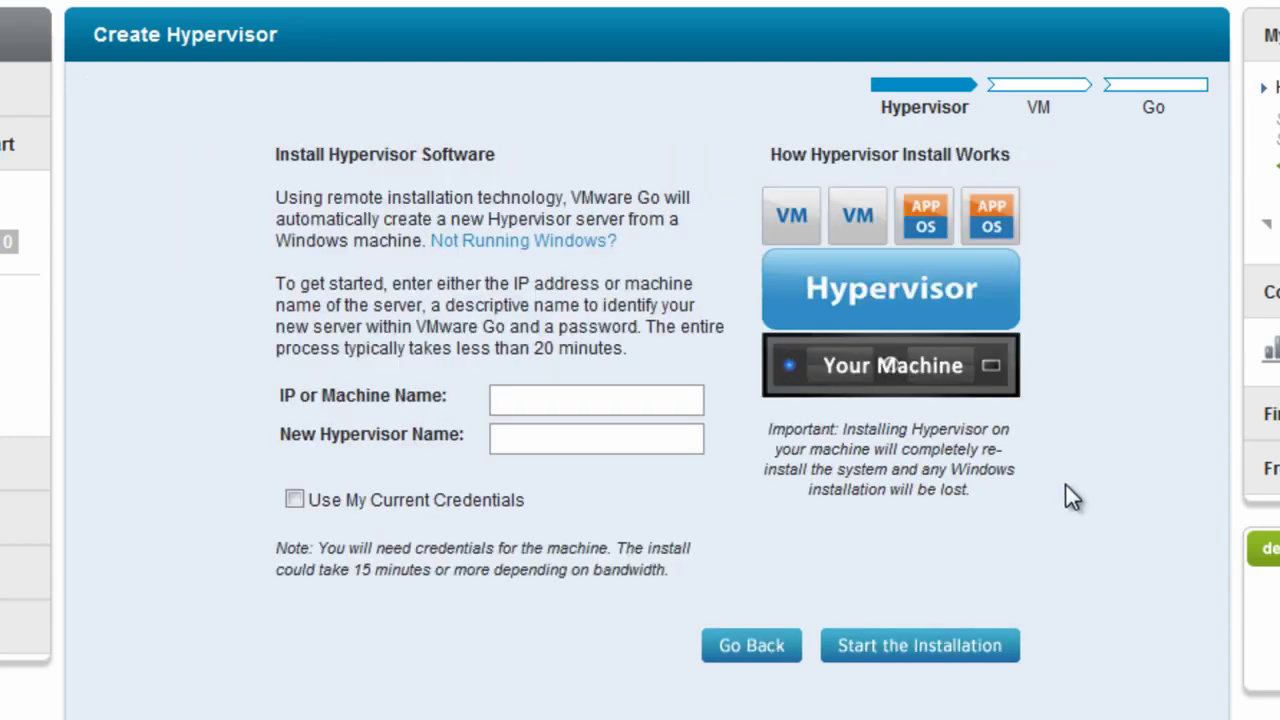
{"action": "left_click", "coordinate": [585, 406]}
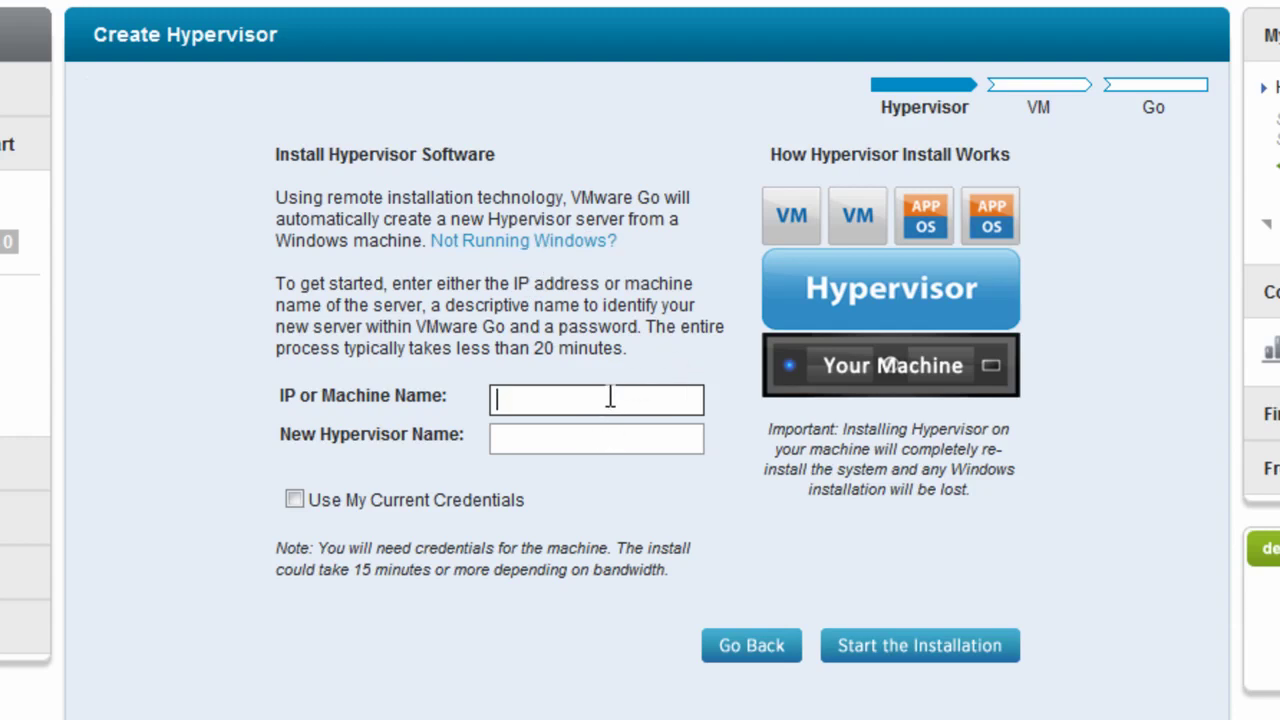
{"action": "type", "text": "192.168.68.247"}
{"action": "left_click", "coordinate": [586, 439]}
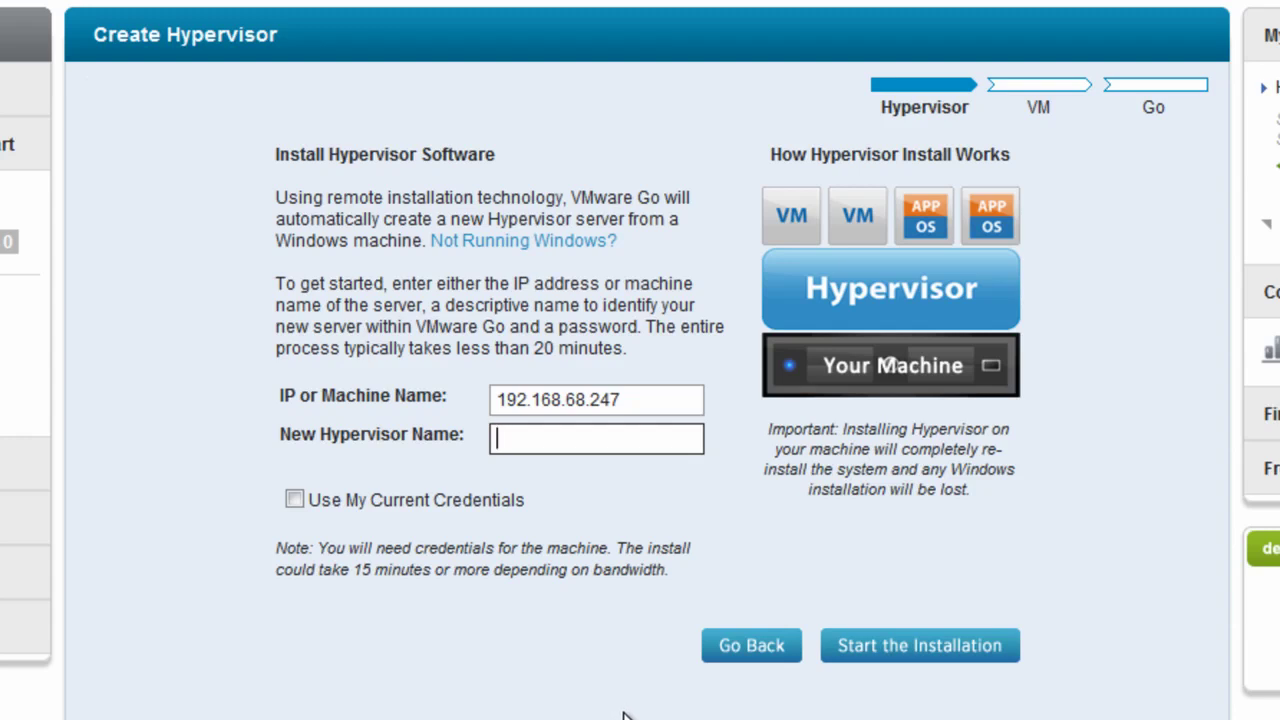
{"action": "type", "text": "Hyp 1"}
{"action": "left_click", "coordinate": [292, 504]}
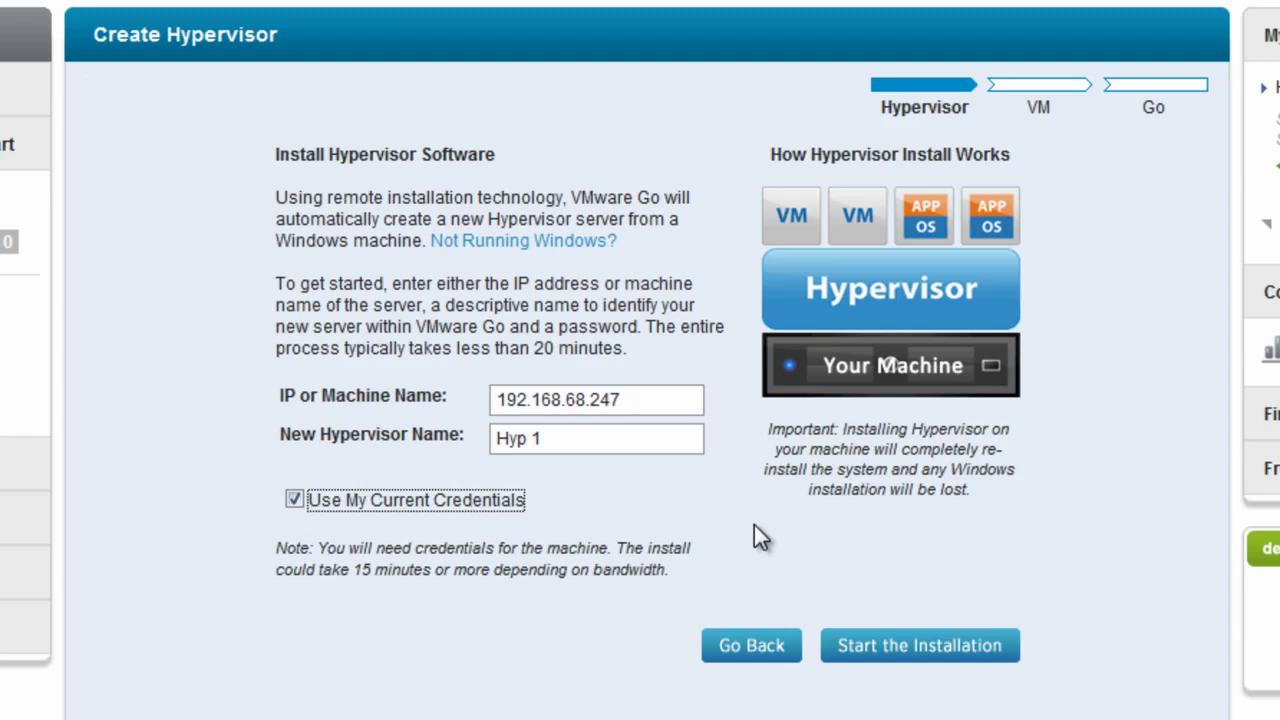
Step: Start the Hyp 1 installation and confirm reinstalling the machine as a hypervisor
{"action": "left_click", "coordinate": [940, 650]}
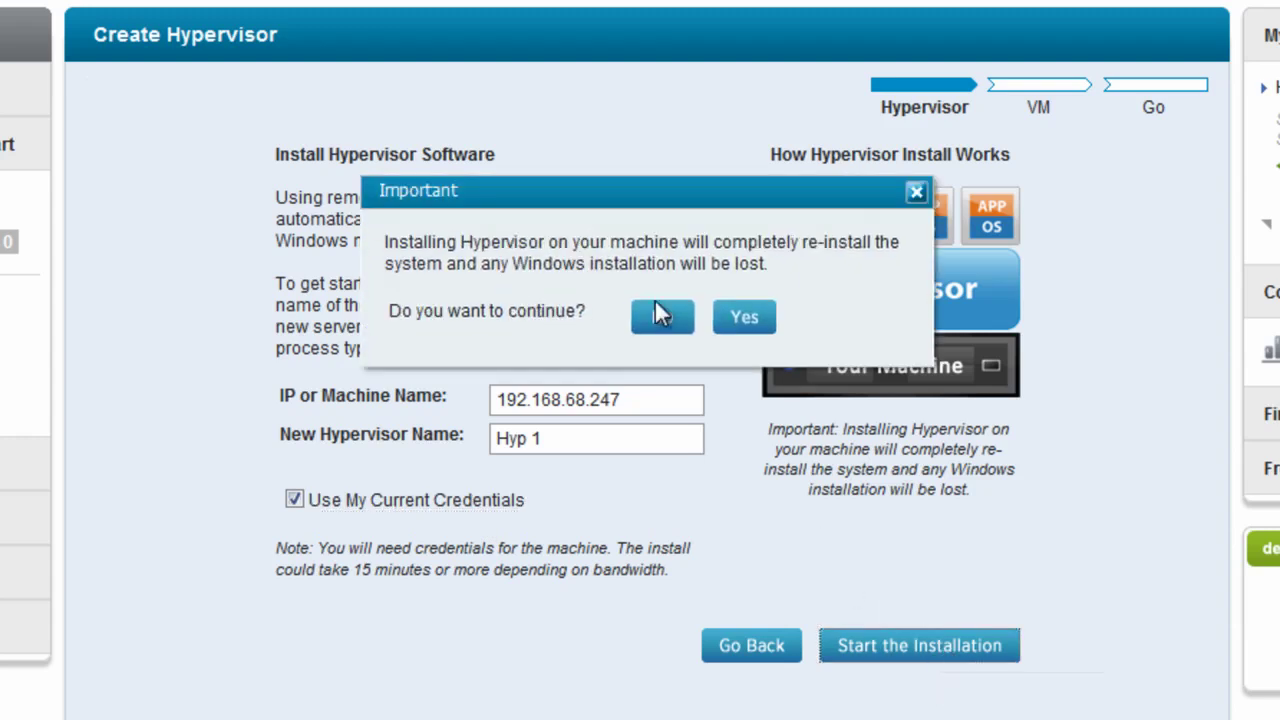
{"action": "left_click", "coordinate": [745, 318]}
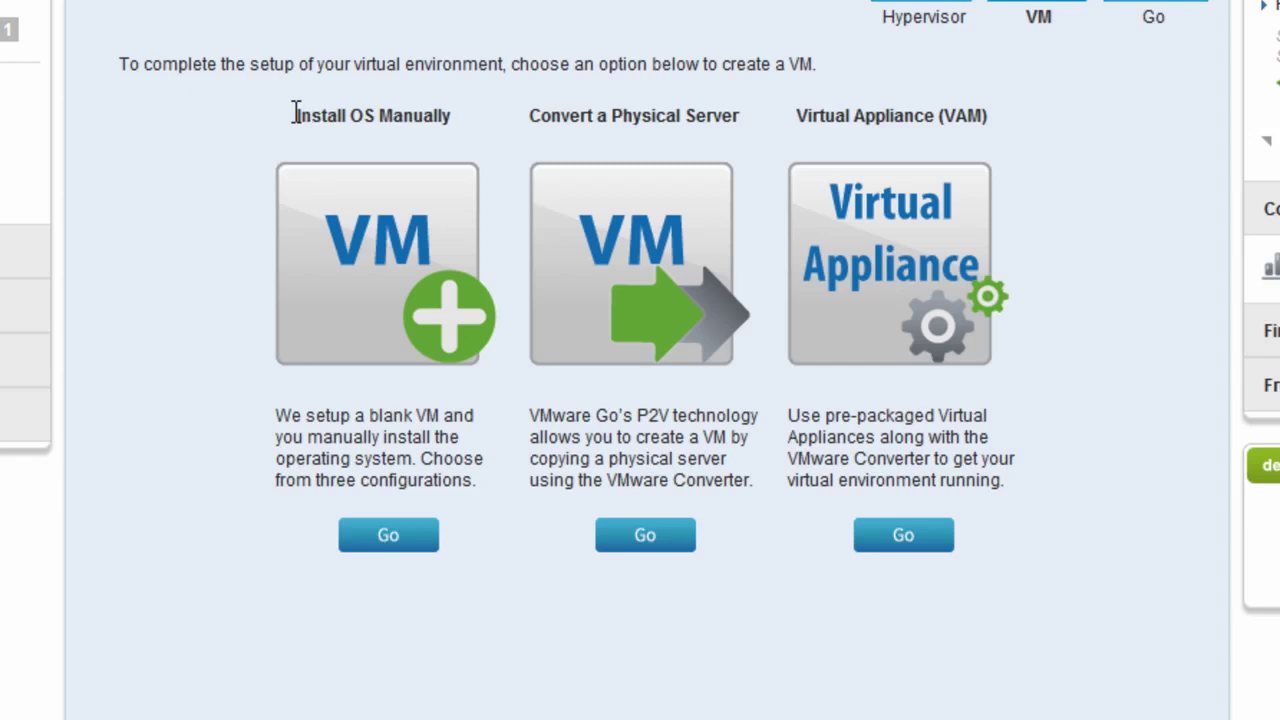
Step: Highlight the Install OS Manually and Convert headings, then choose Install OS Manually
{"action": "left_click_drag", "start_coordinate": [295, 115], "coordinate": [462, 116]}
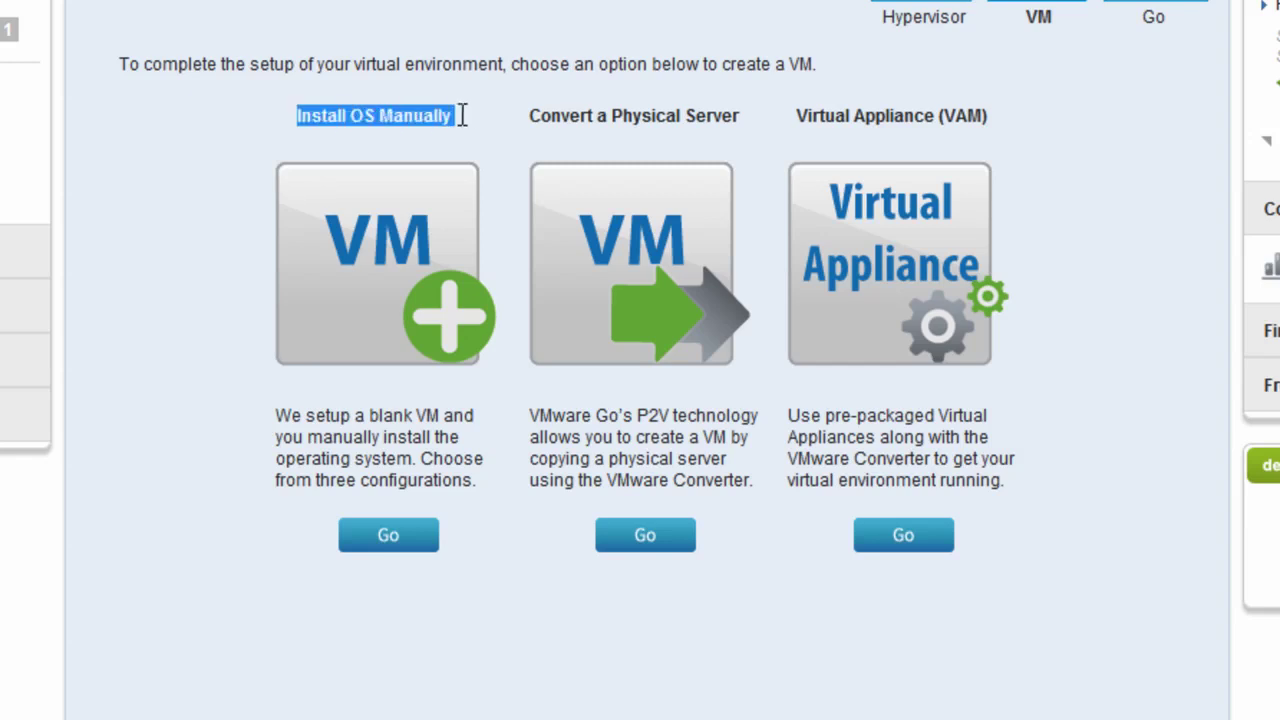
{"action": "left_click", "coordinate": [564, 117]}
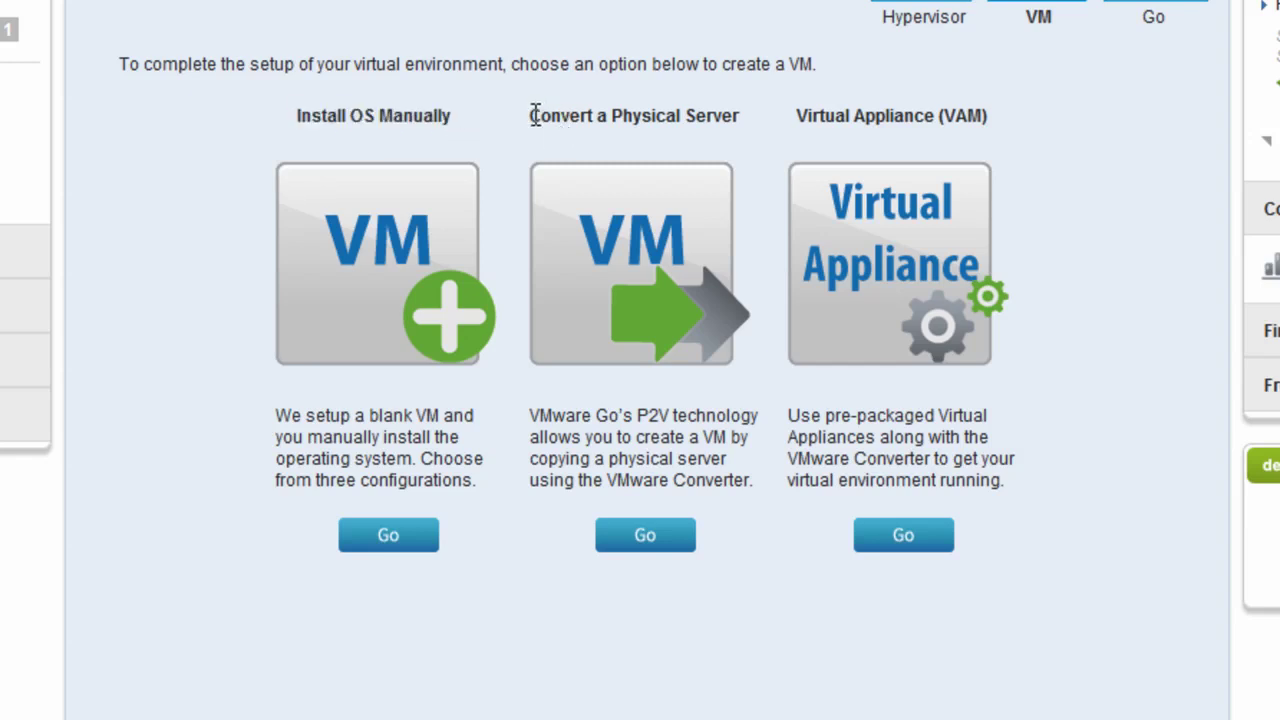
{"action": "left_click_drag", "start_coordinate": [531, 115], "coordinate": [726, 117]}
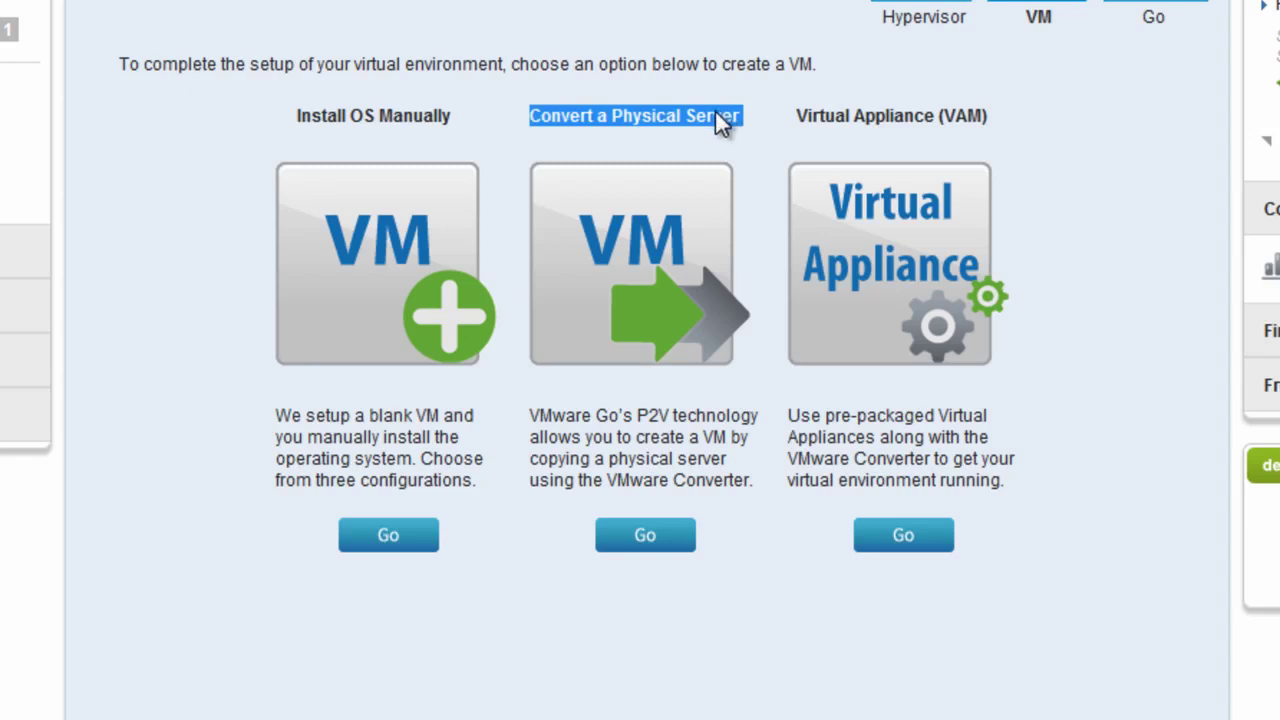
{"action": "left_click", "coordinate": [717, 112]}
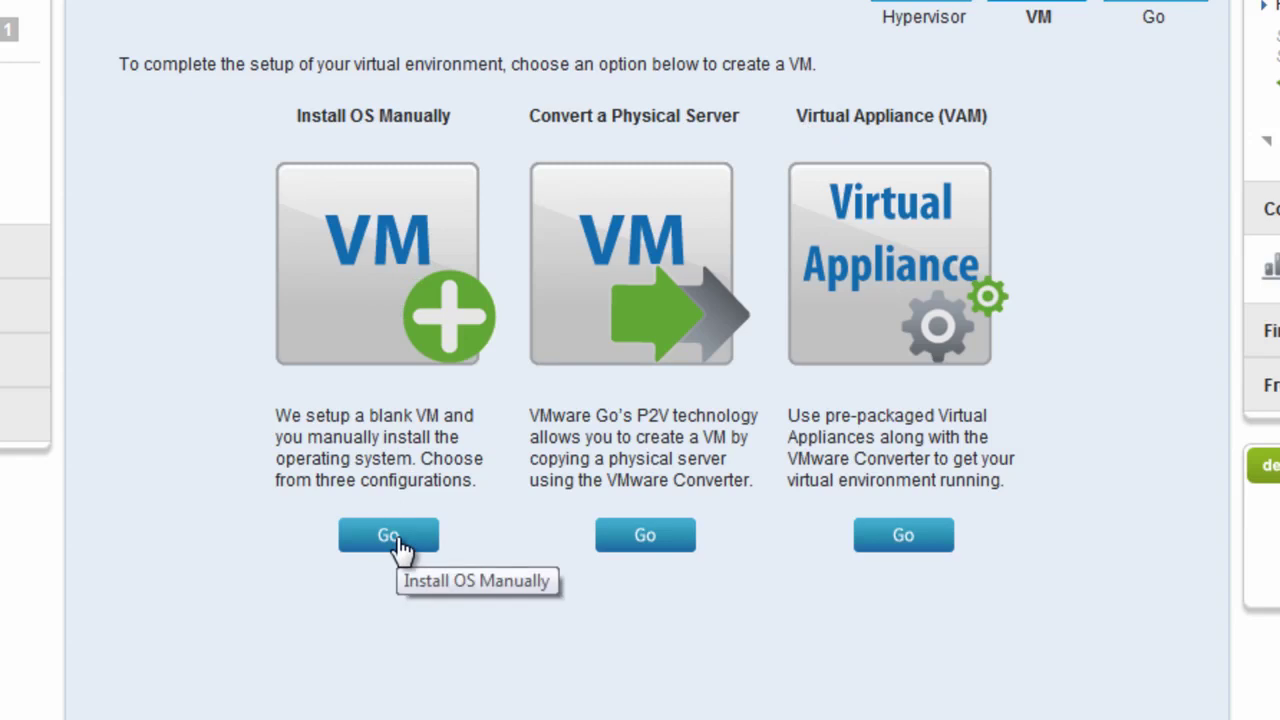
{"action": "left_click", "coordinate": [399, 545]}
Step: Create 'Test VM' running Windows 7 (64 bit) at the Medium size
{"action": "left_click", "coordinate": [383, 146]}
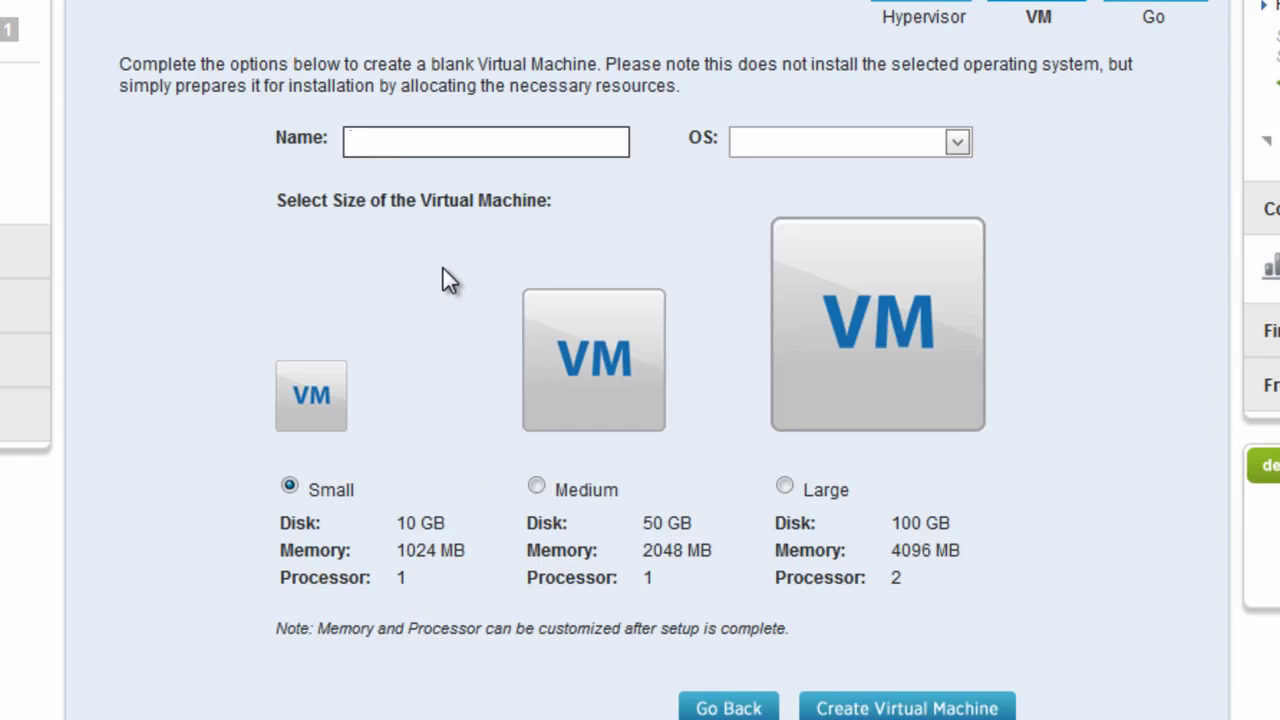
{"action": "type", "text": "Test VM"}
{"action": "left_click", "coordinate": [958, 146]}
{"action": "left_click_drag", "start_coordinate": [1133, 201], "coordinate": [1159, 357]}
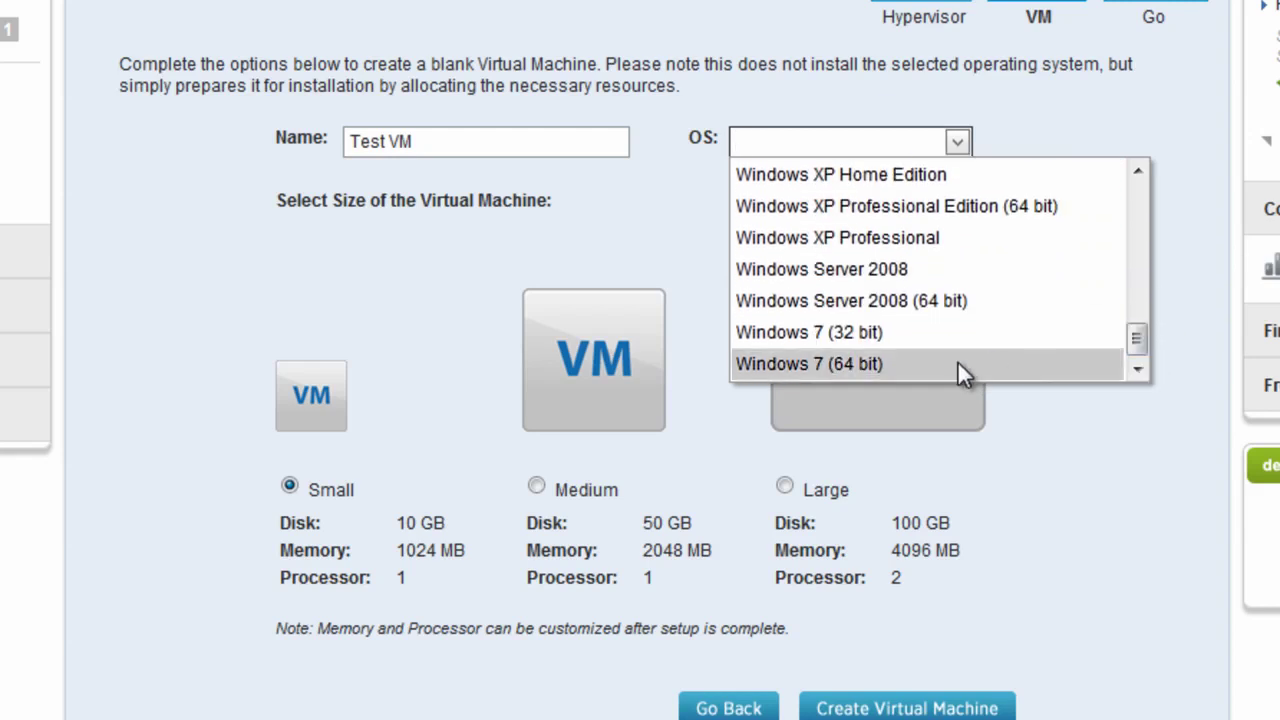
{"action": "left_click", "coordinate": [996, 366]}
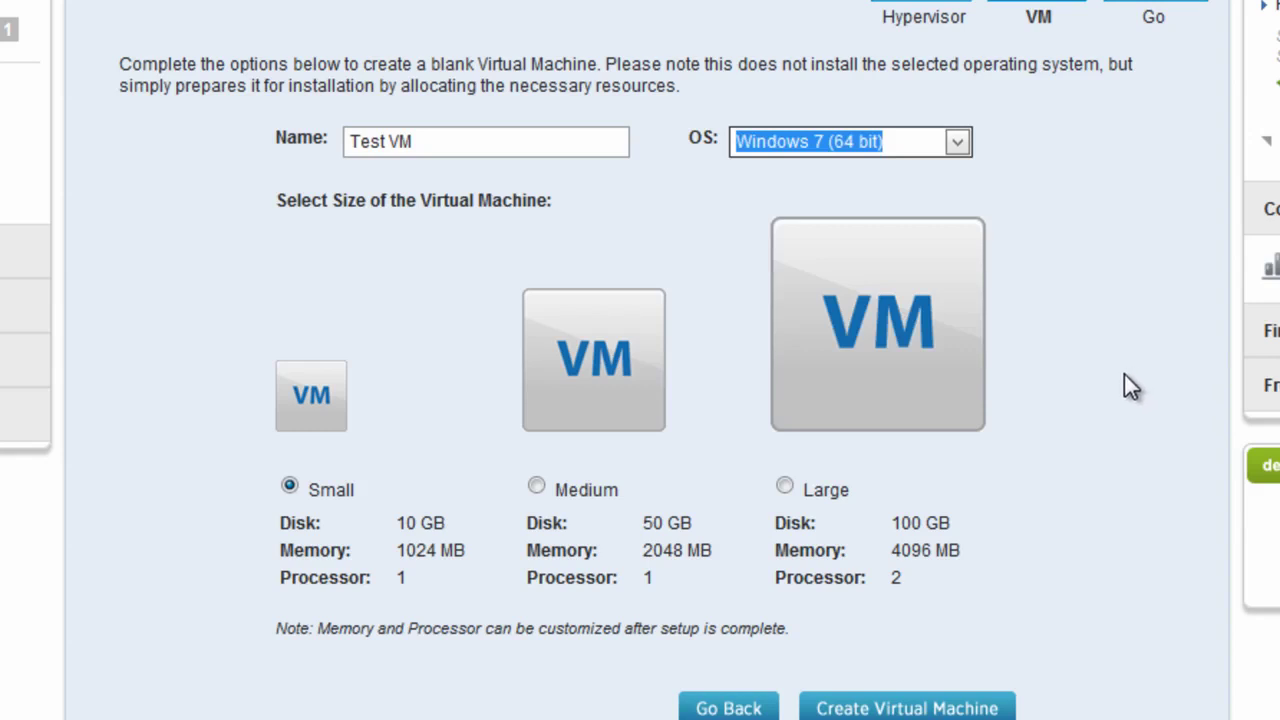
{"action": "left_click", "coordinate": [537, 487]}
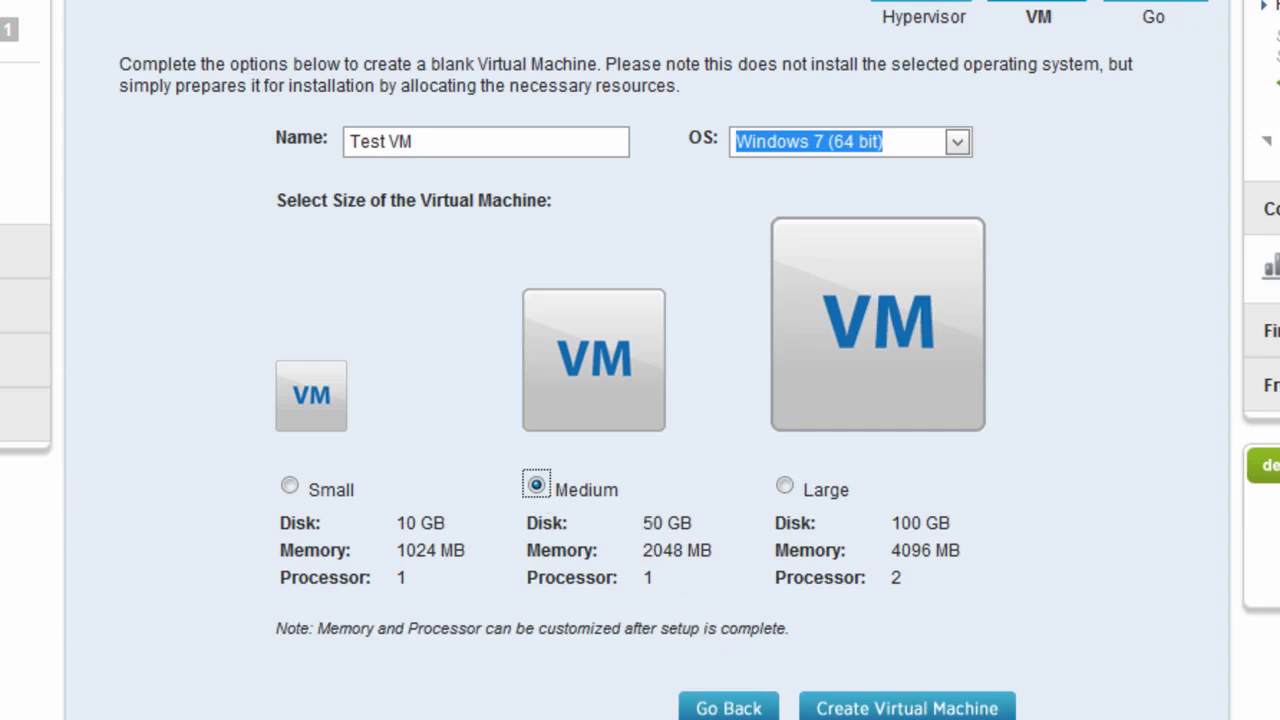
{"action": "left_click", "coordinate": [915, 706]}
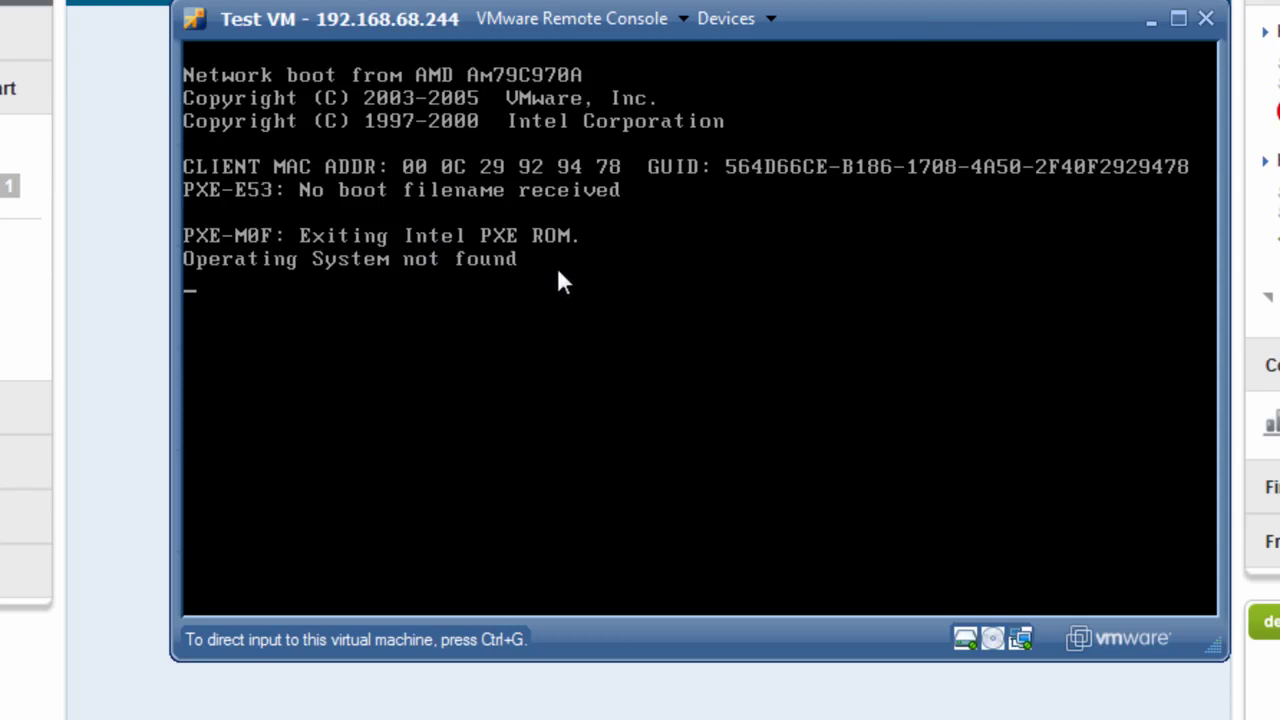
Step: Connect CD/DVD Drive 1 to the en_windows_7_enterprise_x86_dvd_x15-70745 ISO image
{"action": "left_click", "coordinate": [779, 17]}
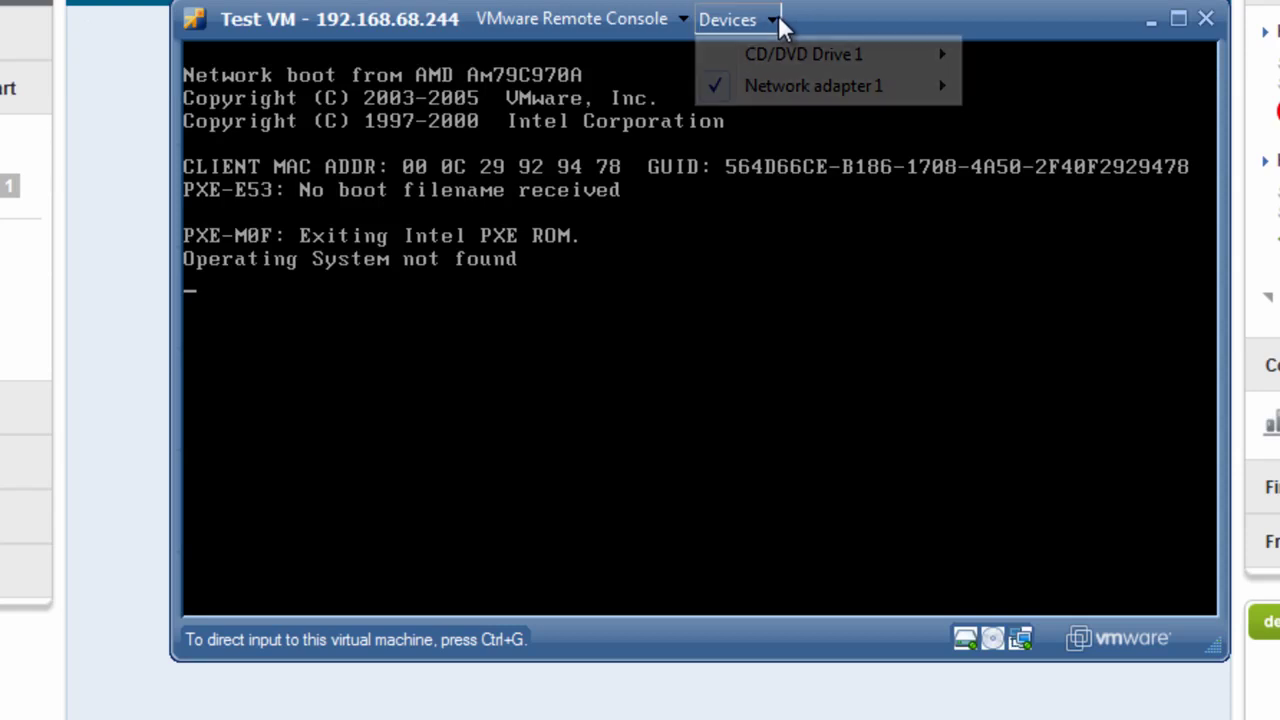
{"action": "mouse_move", "coordinate": [785, 52]}
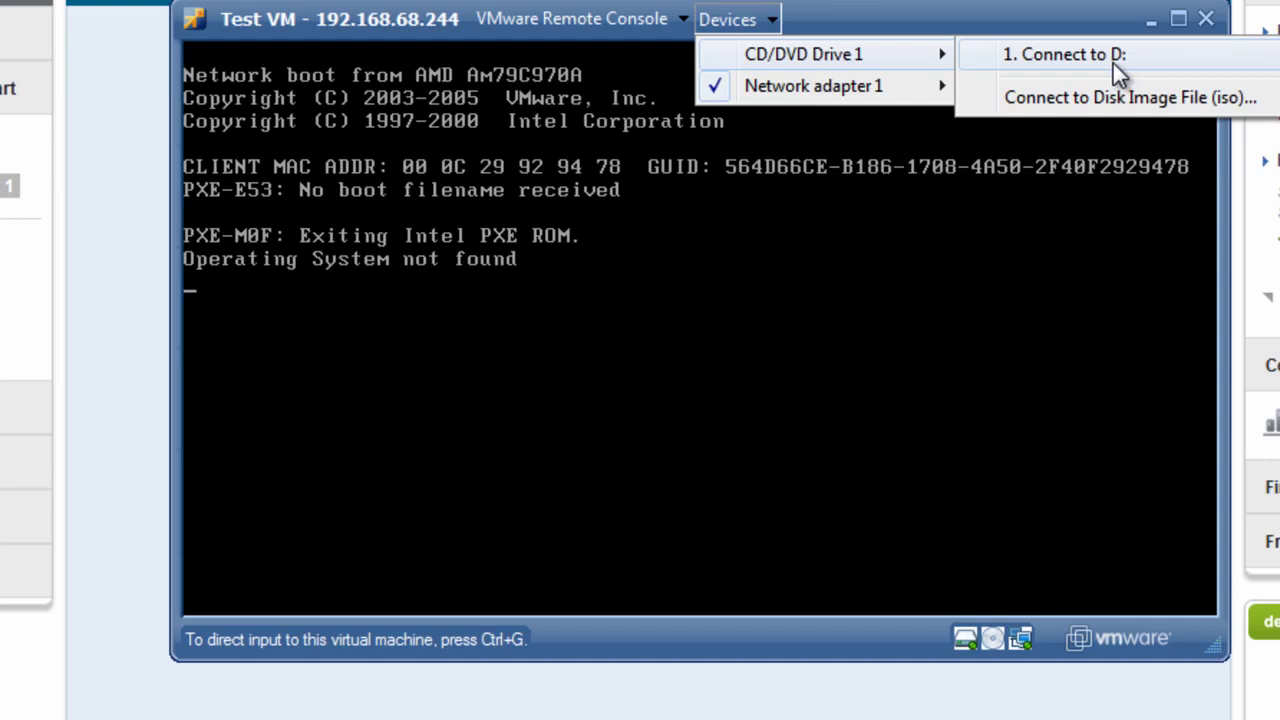
{"action": "left_click", "coordinate": [1148, 105]}
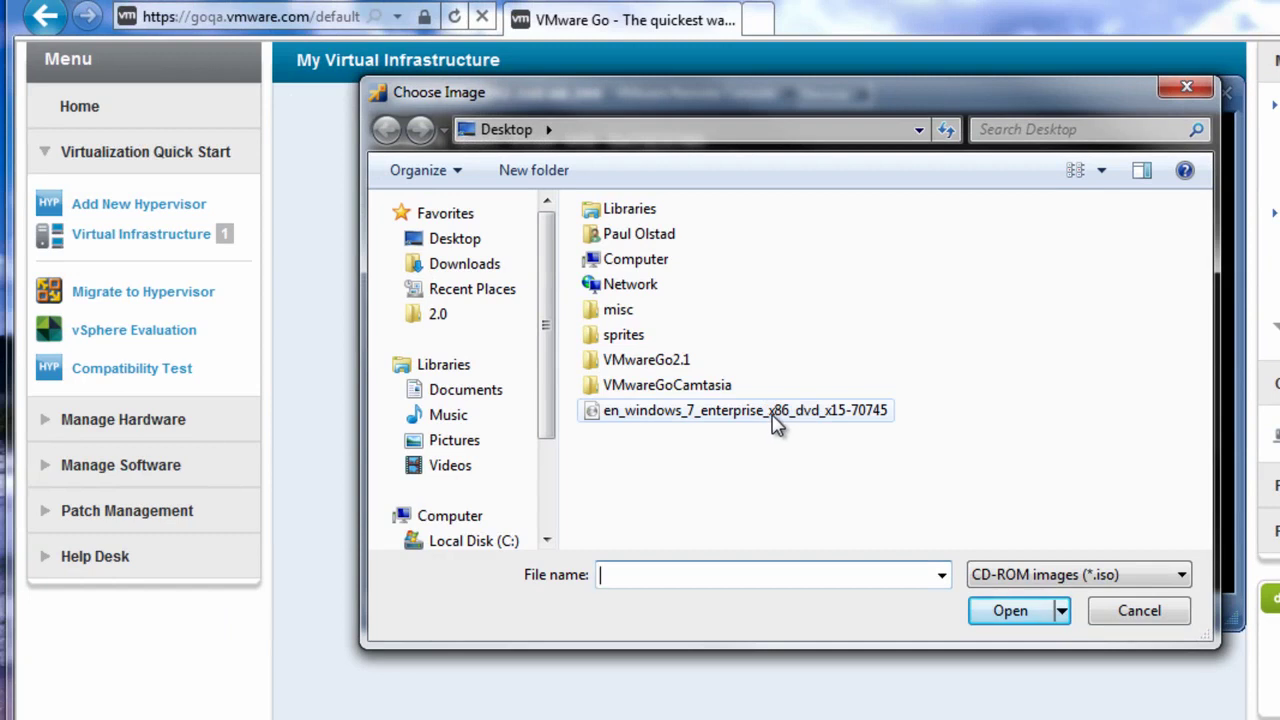
{"action": "left_click", "coordinate": [778, 422]}
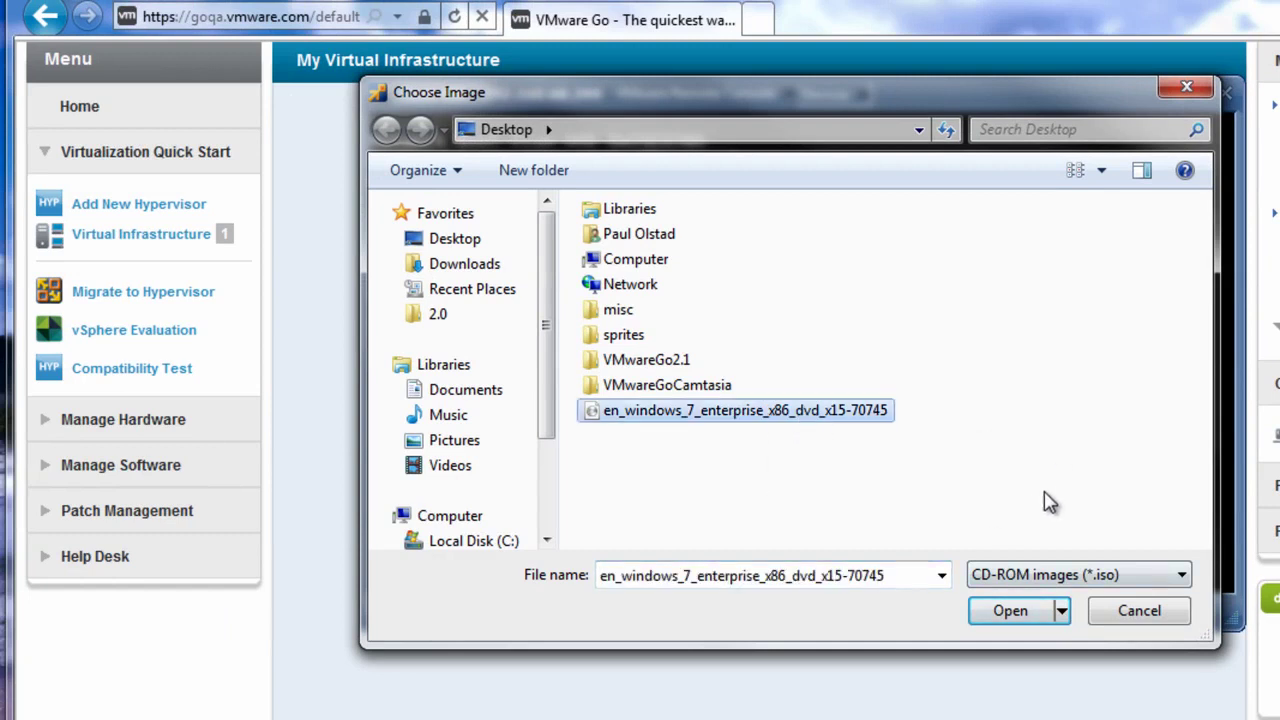
{"action": "left_click", "coordinate": [1012, 618]}
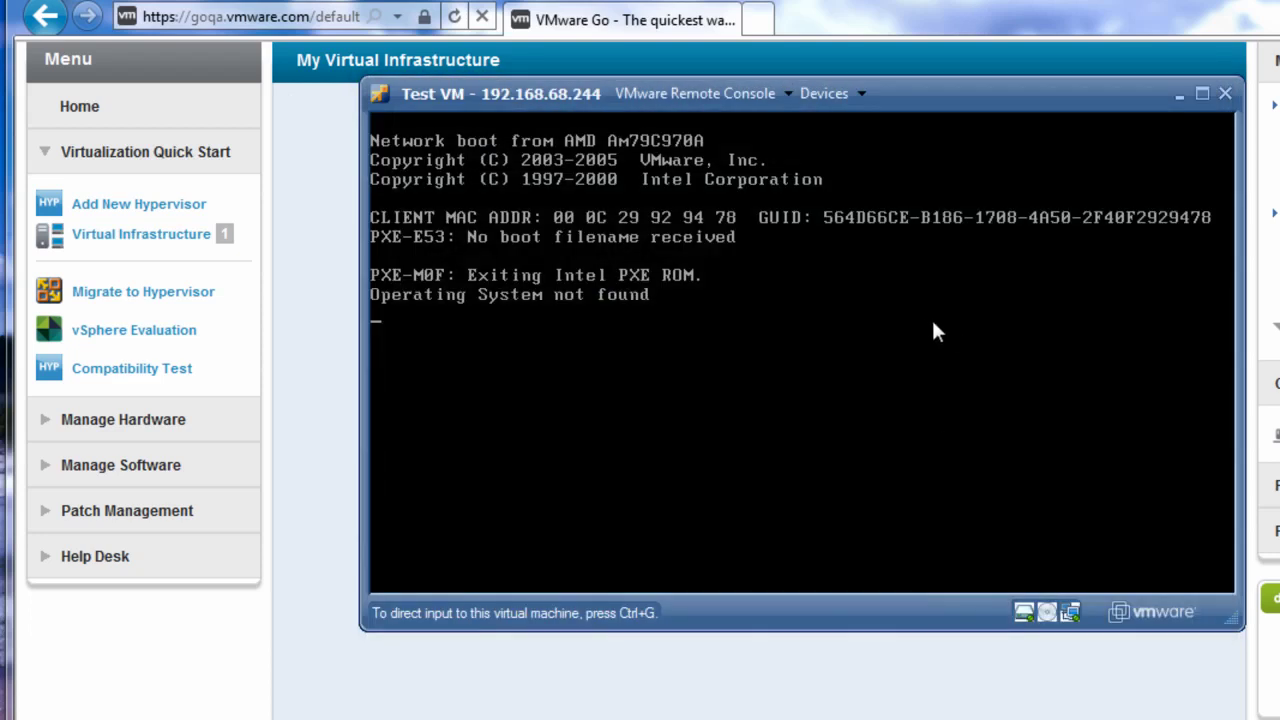
Step: Click inside the Test VM remote console to send it input
{"action": "left_click", "coordinate": [913, 319]}
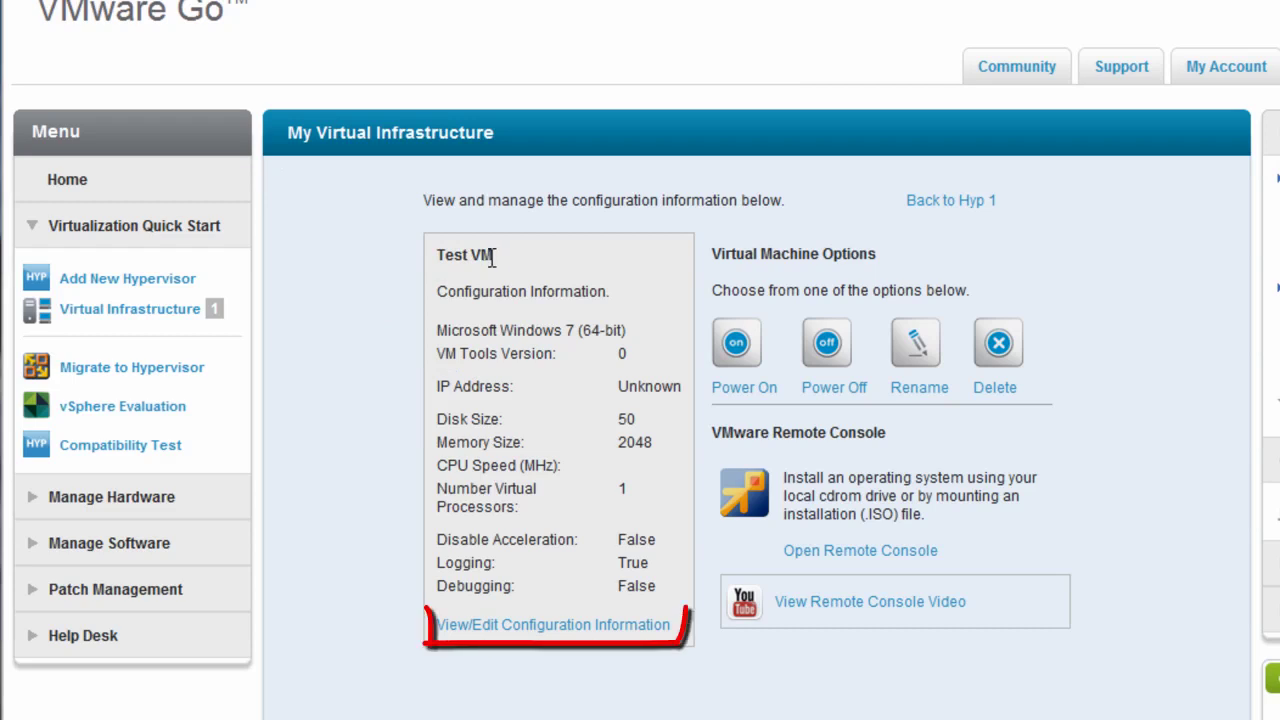
{"action": "left_click", "coordinate": [556, 630]}
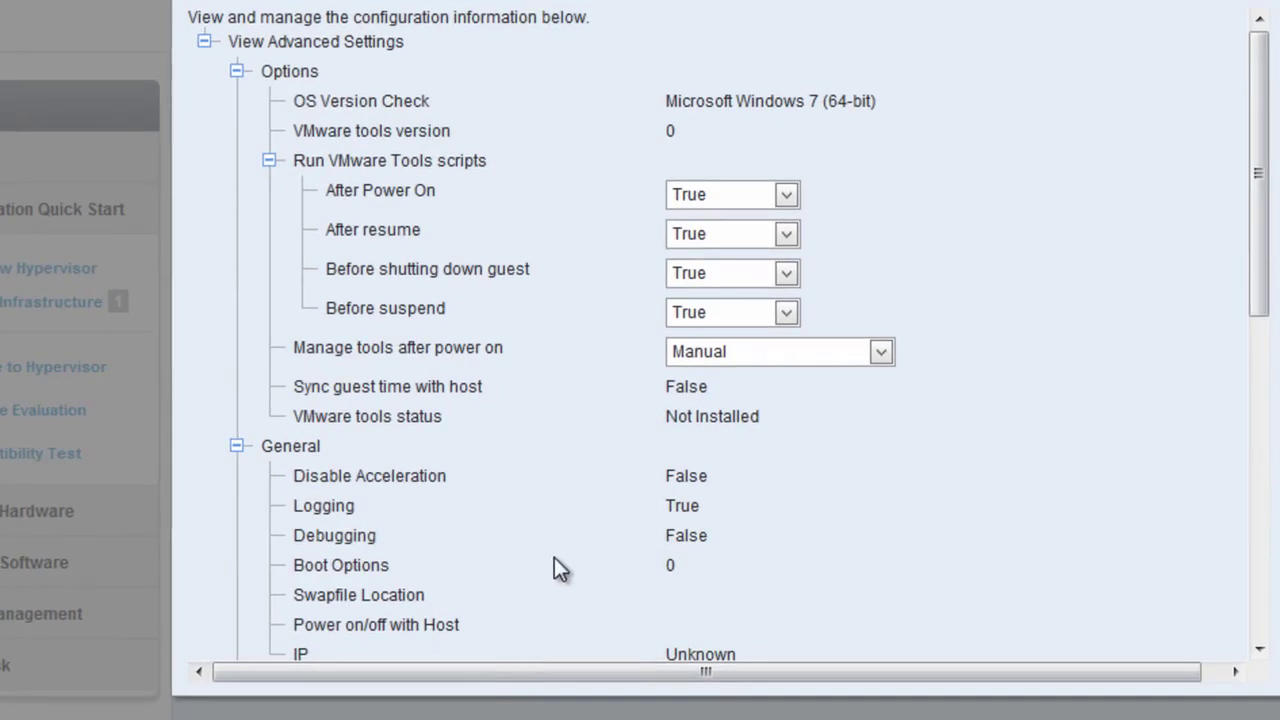
{"action": "left_click", "coordinate": [1263, 138]}
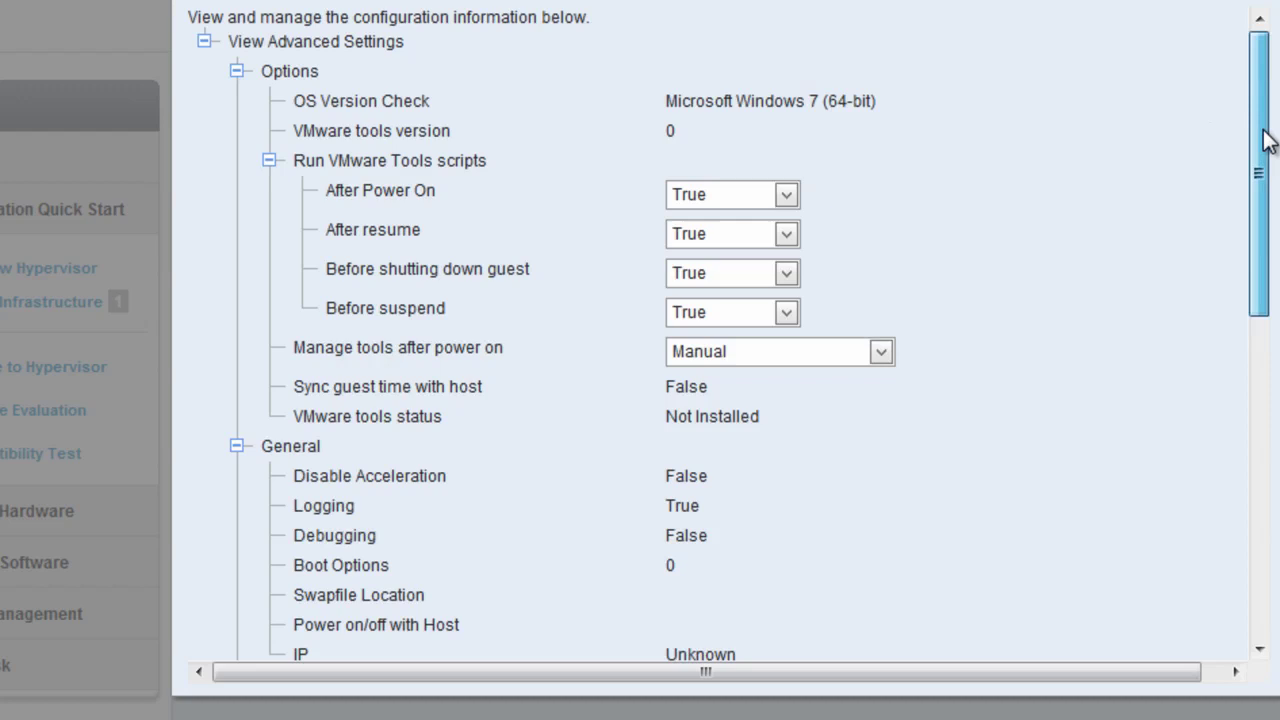
{"action": "left_click_drag", "start_coordinate": [1263, 138], "coordinate": [1278, 462]}
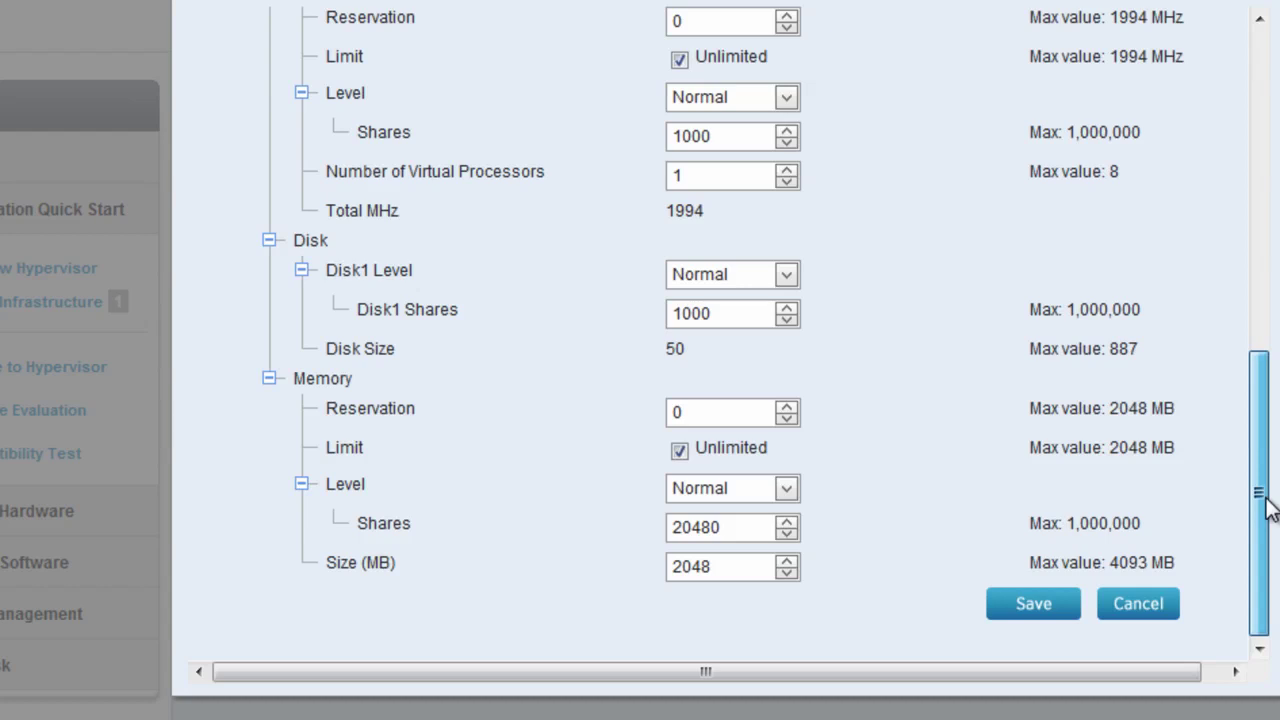
{"action": "left_click_drag", "start_coordinate": [1268, 505], "coordinate": [1266, 514]}
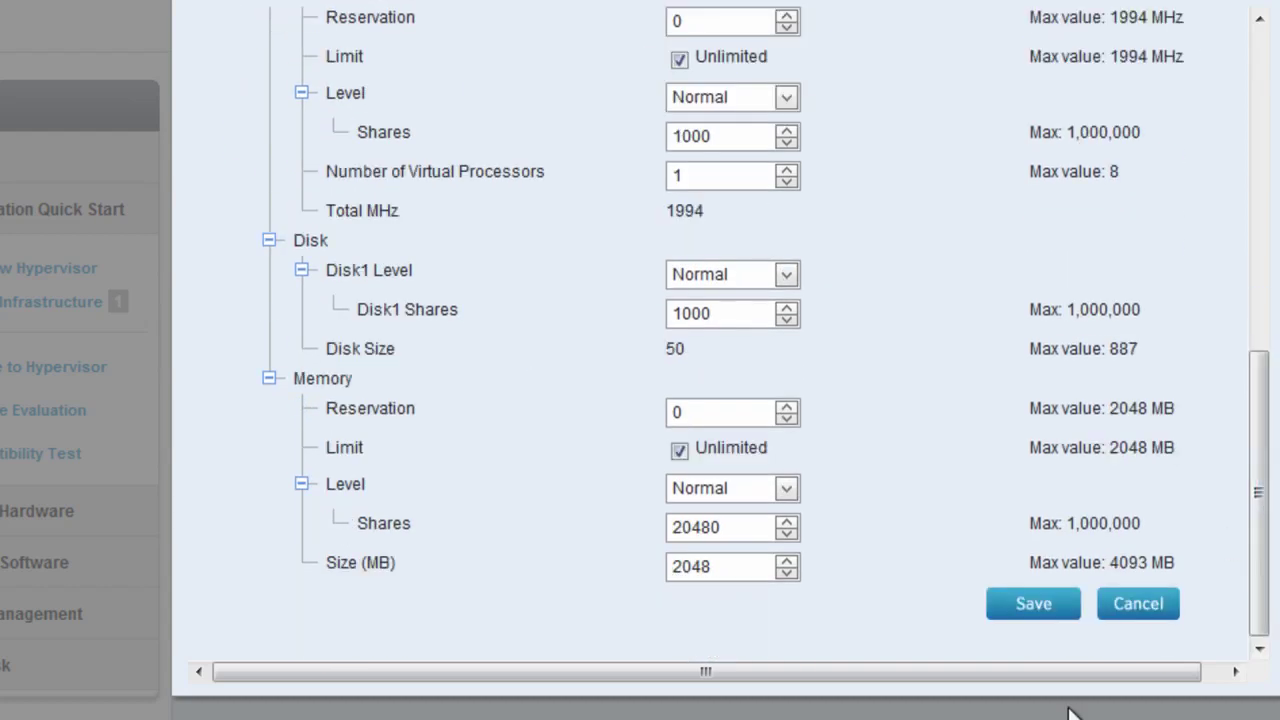
{"action": "left_click", "coordinate": [1139, 608]}
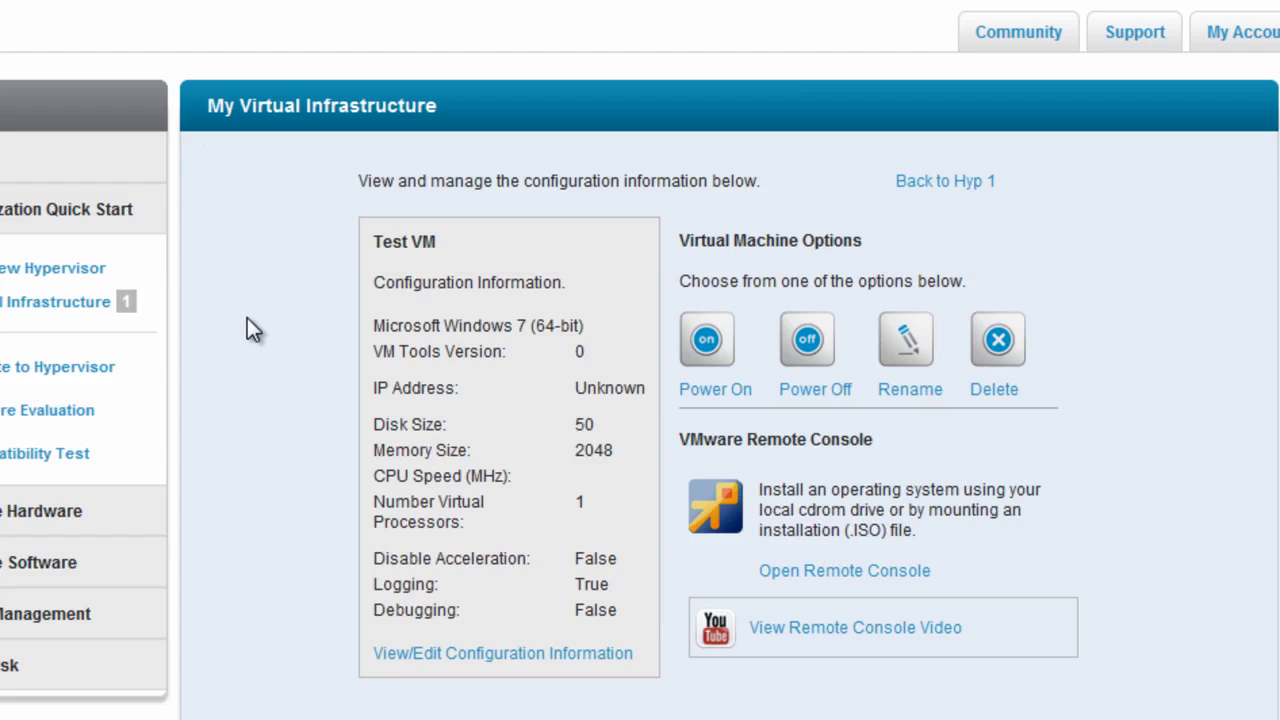
Step: Go to Virtual Infrastructure, expand Hyp 1 and open the Test VM's page
{"action": "left_click", "coordinate": [40, 314]}
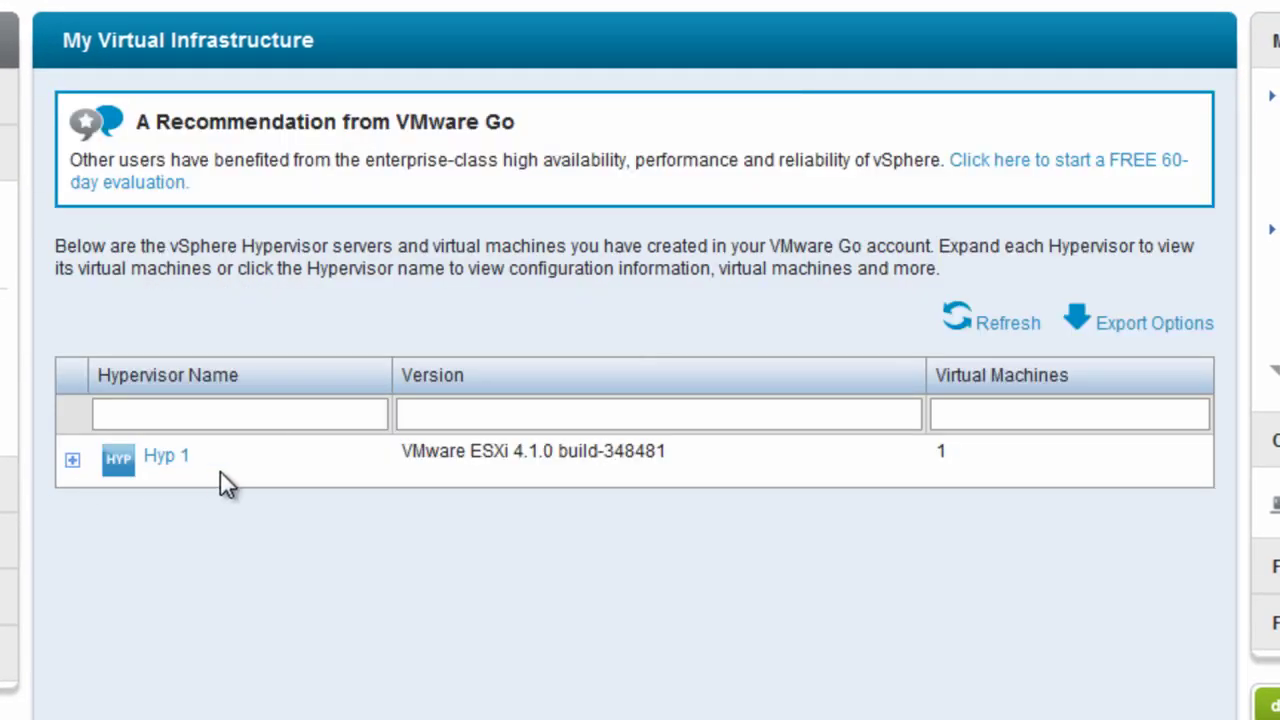
{"action": "left_click", "coordinate": [72, 461]}
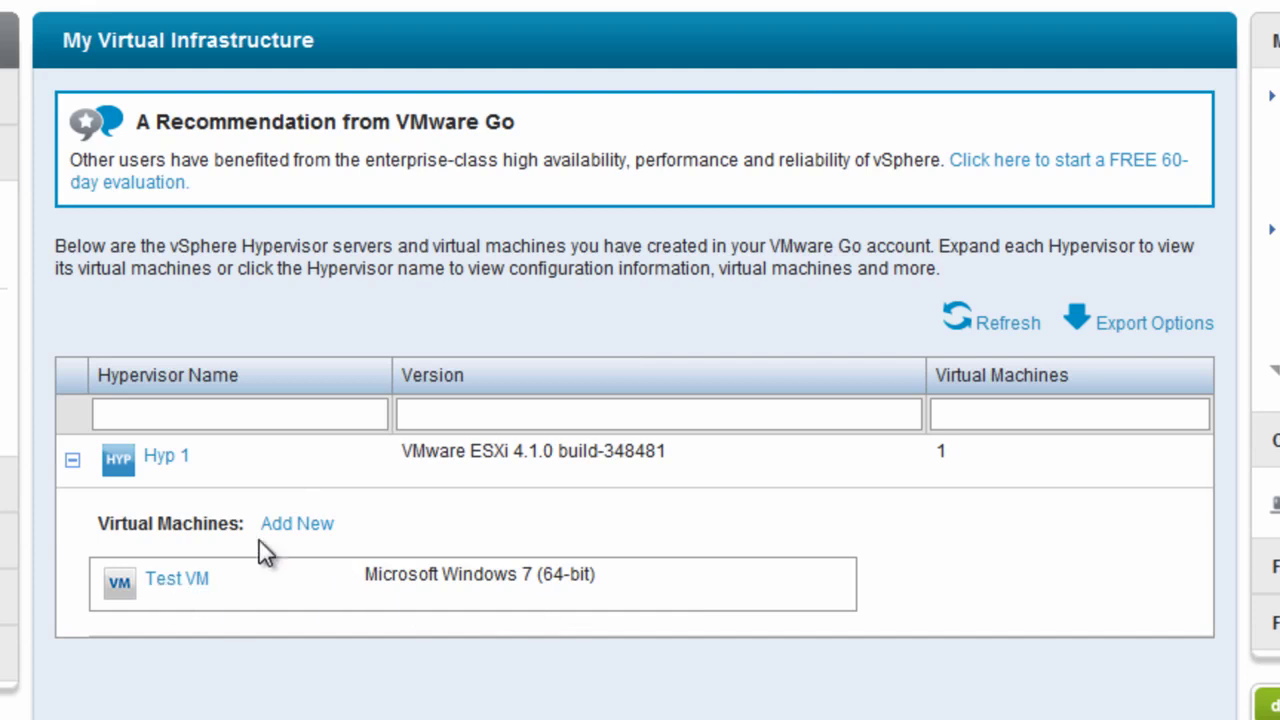
{"action": "left_click", "coordinate": [184, 582]}
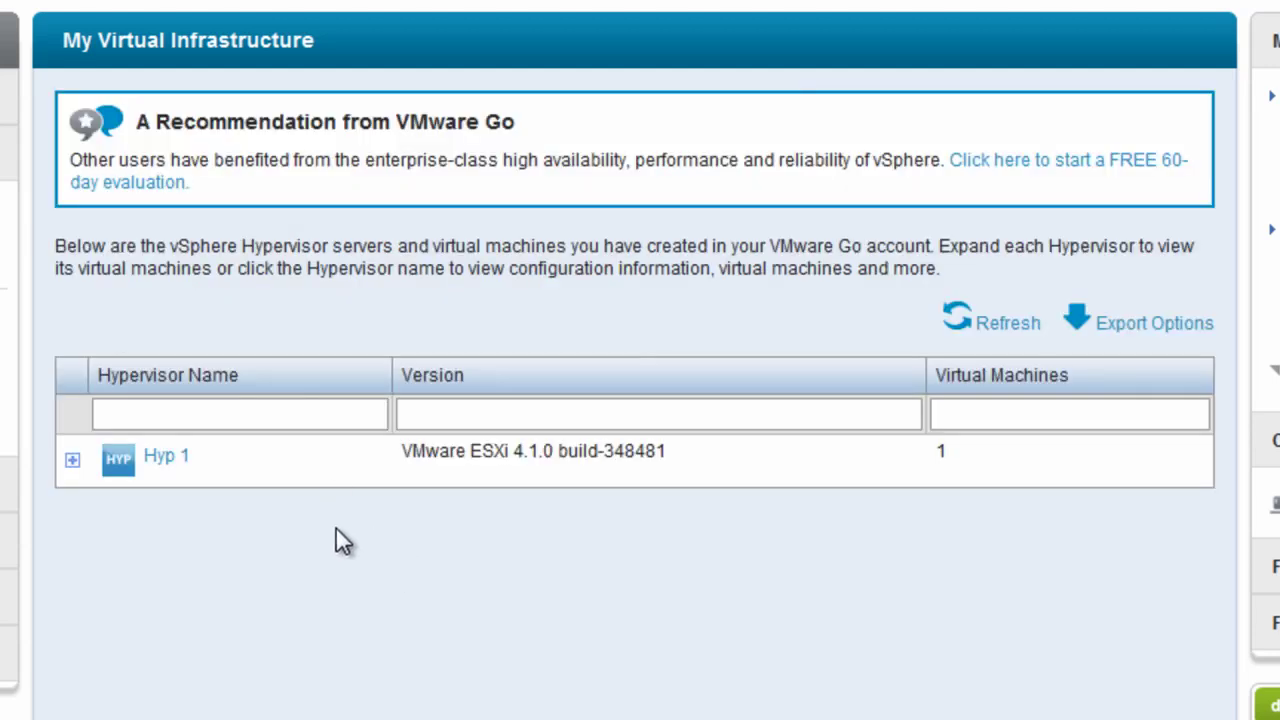
Step: Expand Hyp 1 and open its hypervisor details page
{"action": "left_click", "coordinate": [73, 461]}
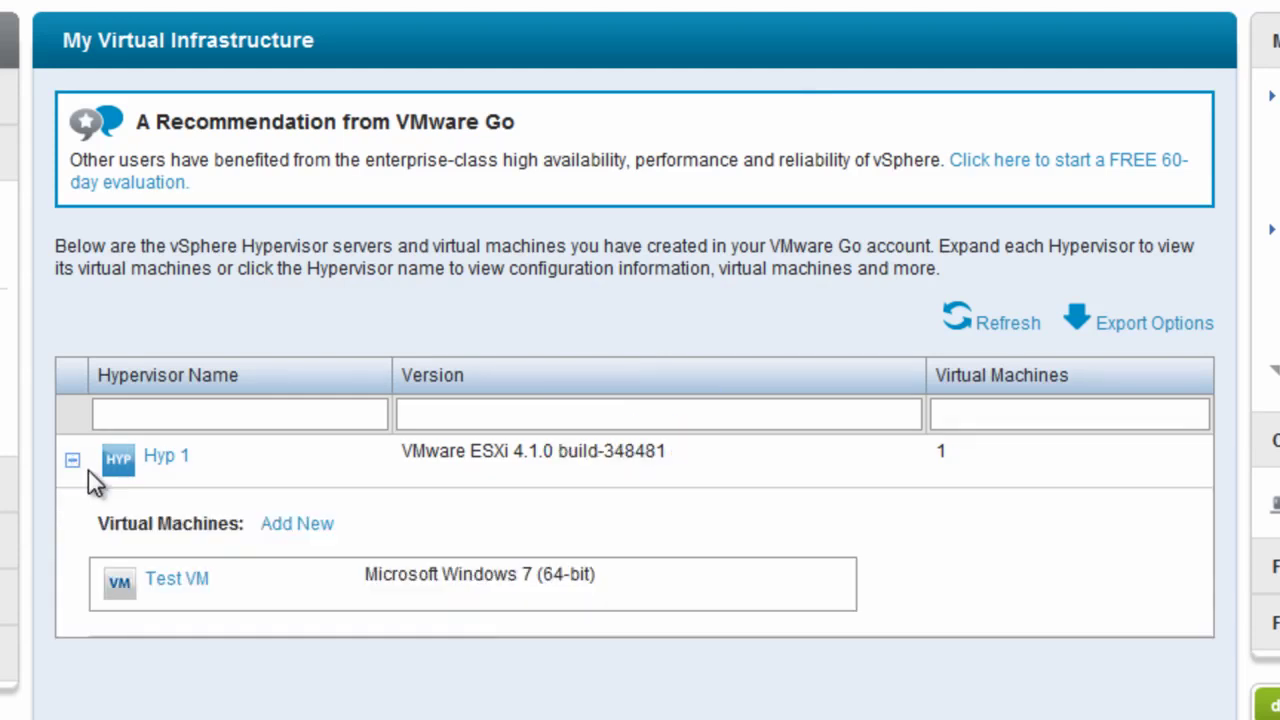
{"action": "left_click", "coordinate": [166, 457]}
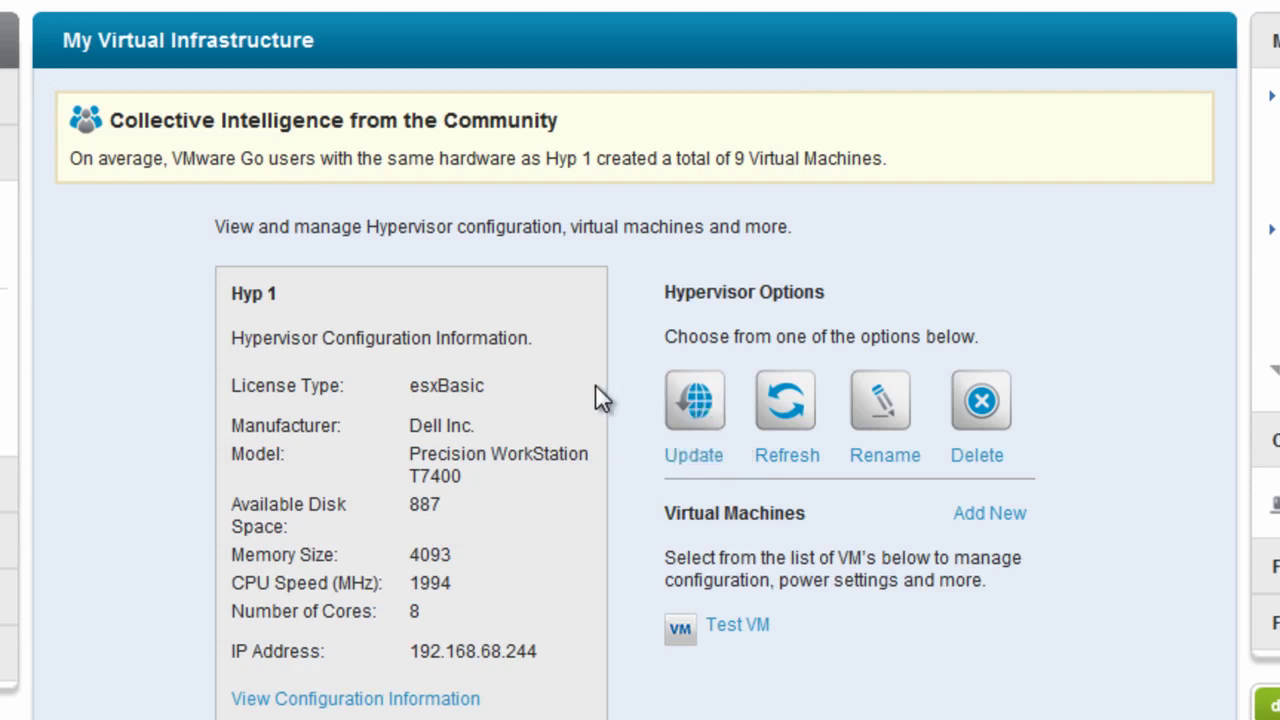
Step: Run the Update patch scan on Hyp 1 from Hypervisor Options
{"action": "left_click", "coordinate": [697, 460]}
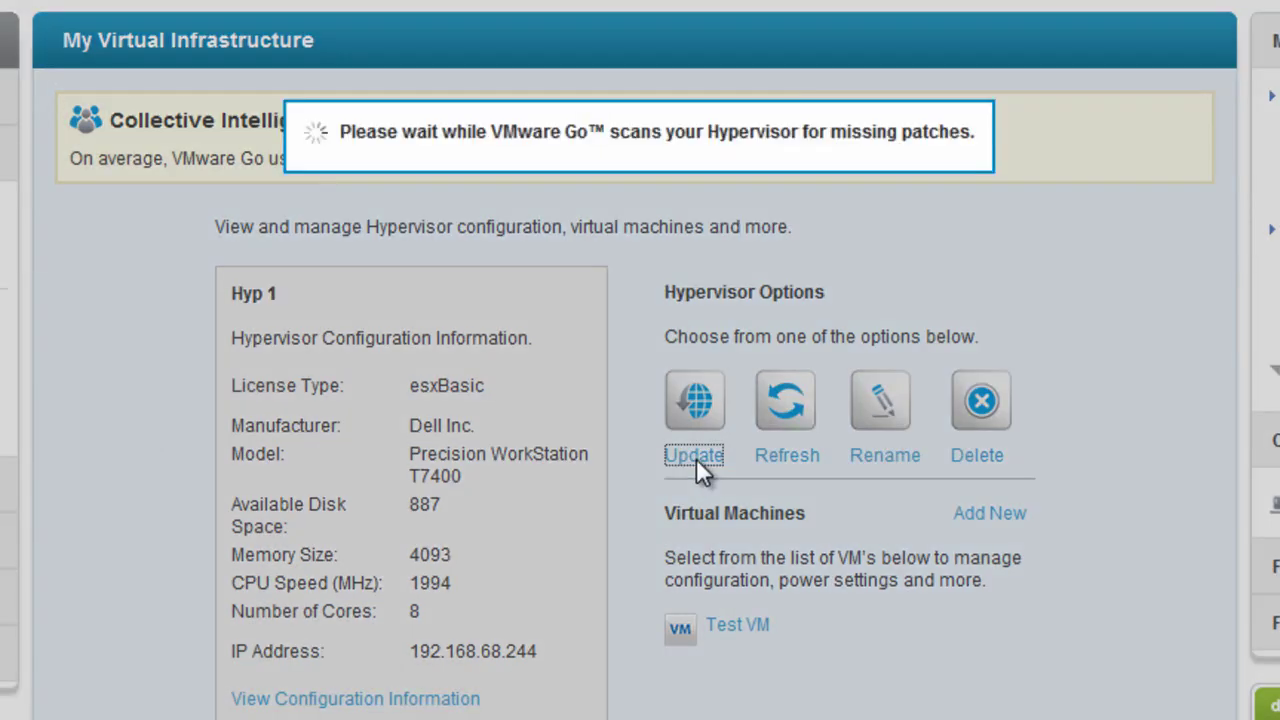